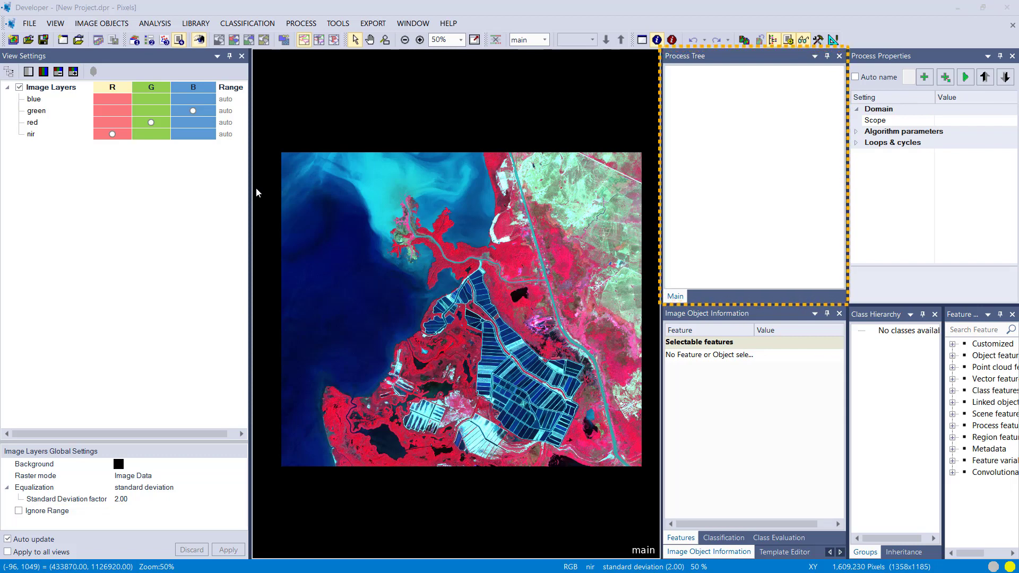
- Append a new process to the rule set using the index layer calculation algorithm
right_click(710, 101)
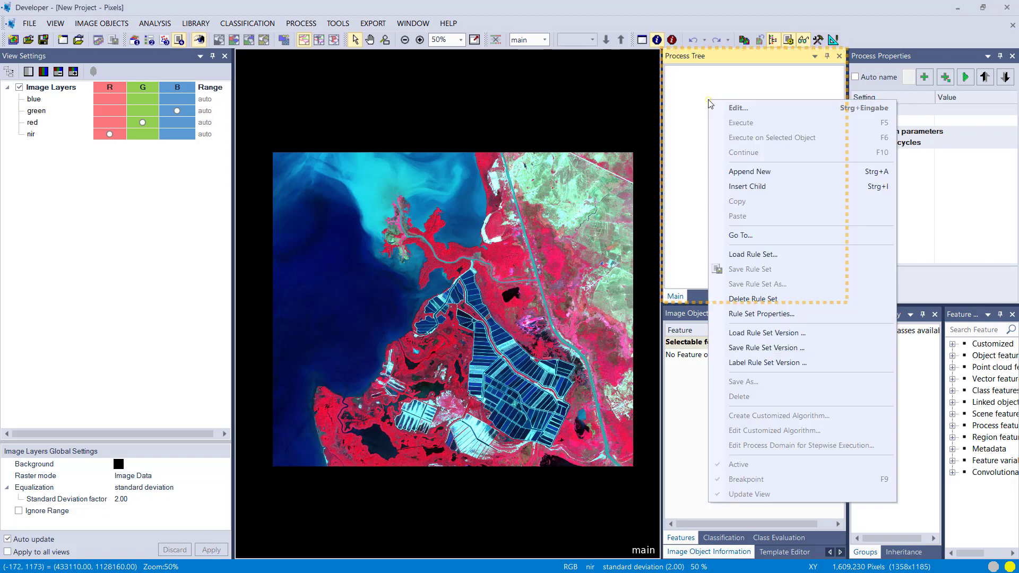
click(737, 173)
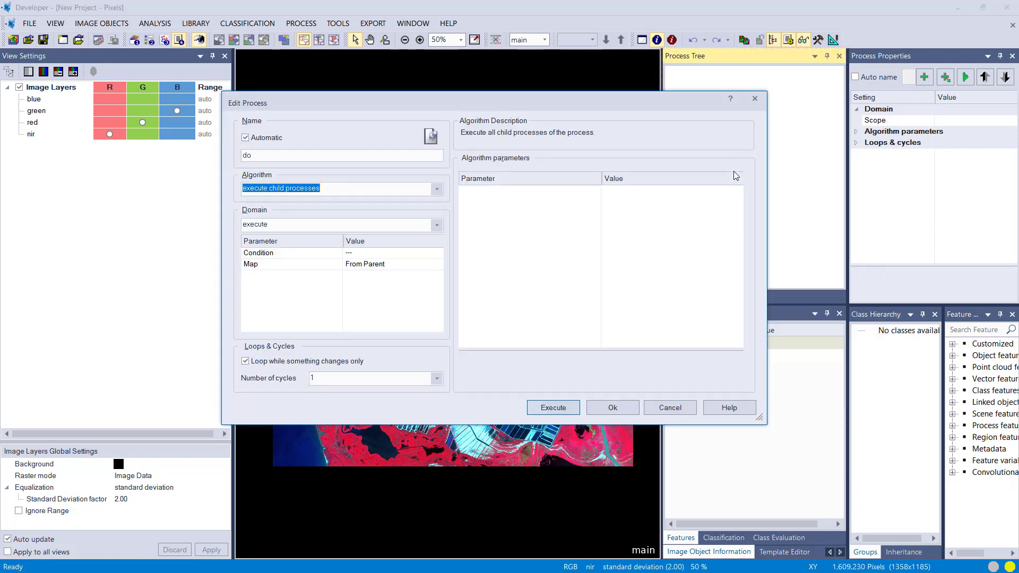
click(434, 191)
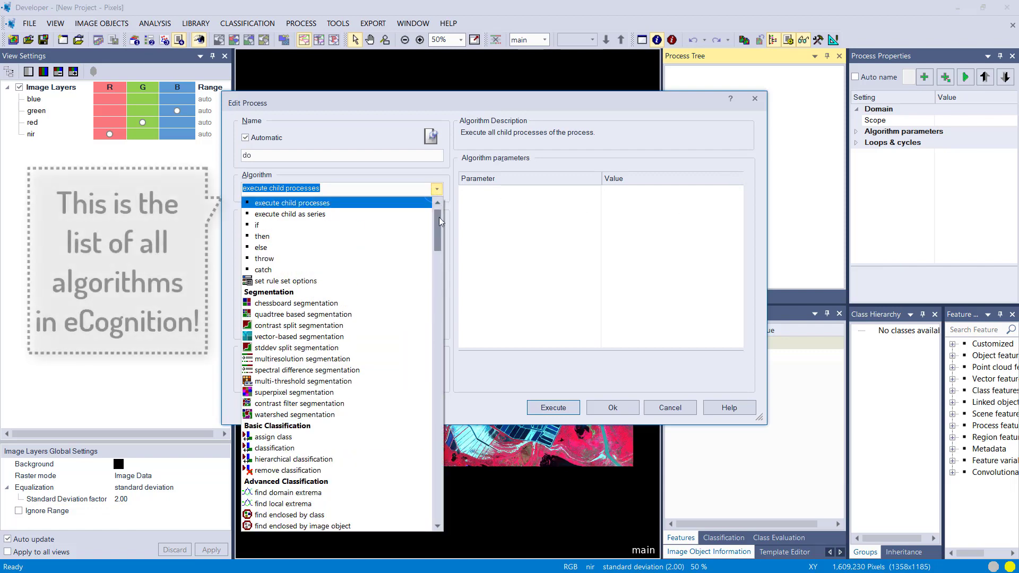
drag(439, 221, 444, 329)
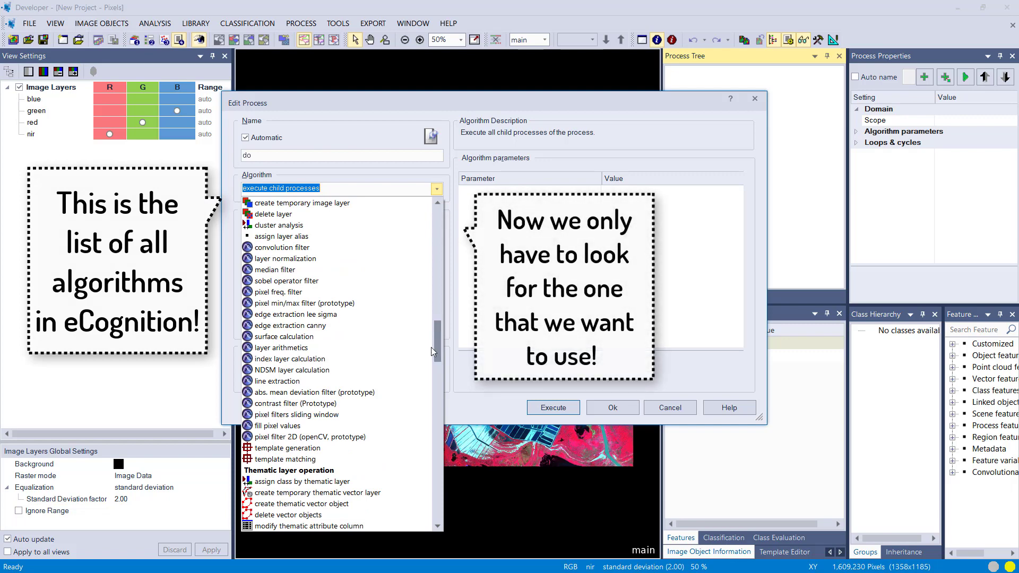
click(346, 359)
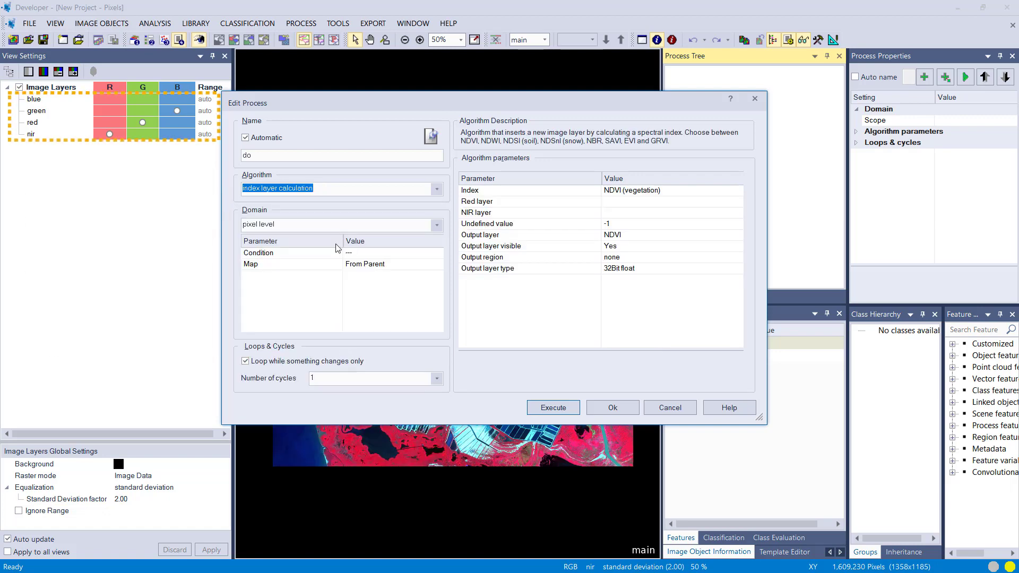
click(336, 190)
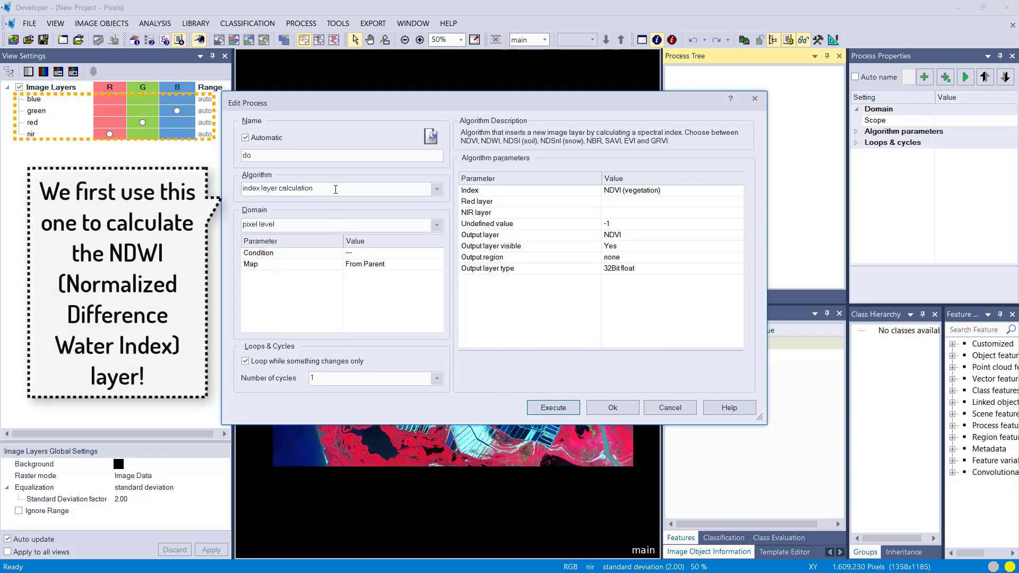
- Set the index to NDWI (water) with green as Green layer and nir as NIR layer, then execute
click(738, 192)
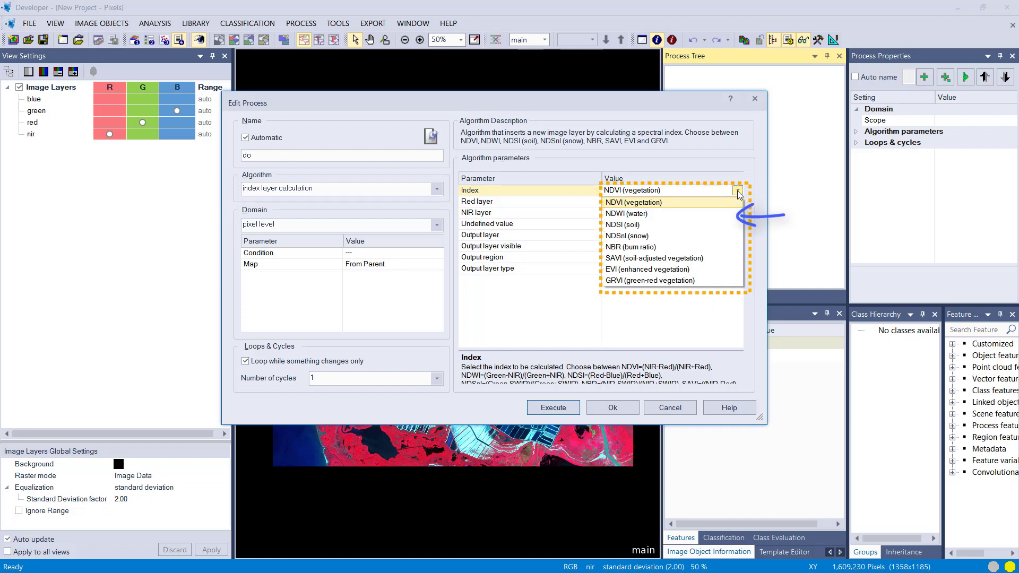
click(669, 218)
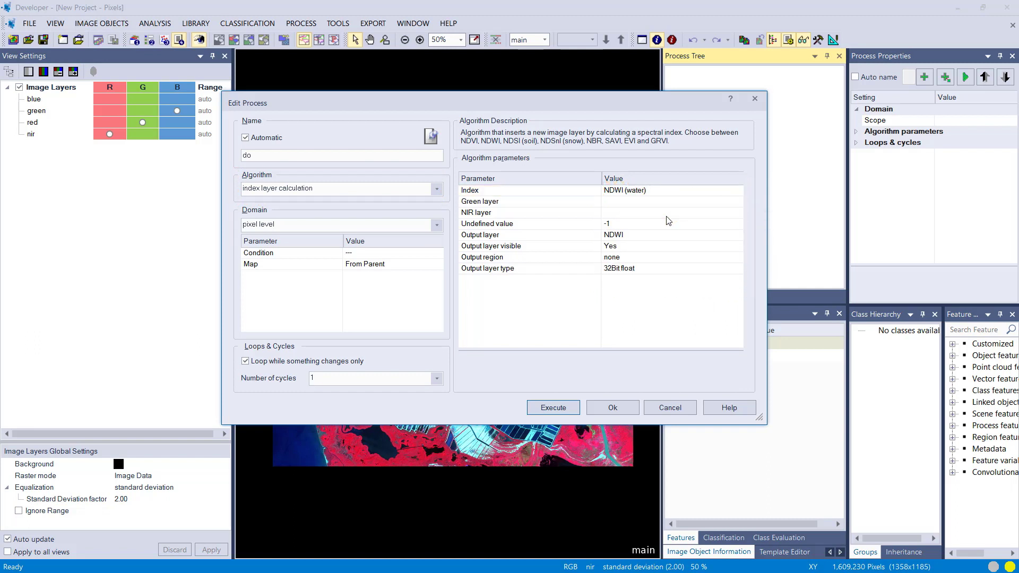
click(739, 202)
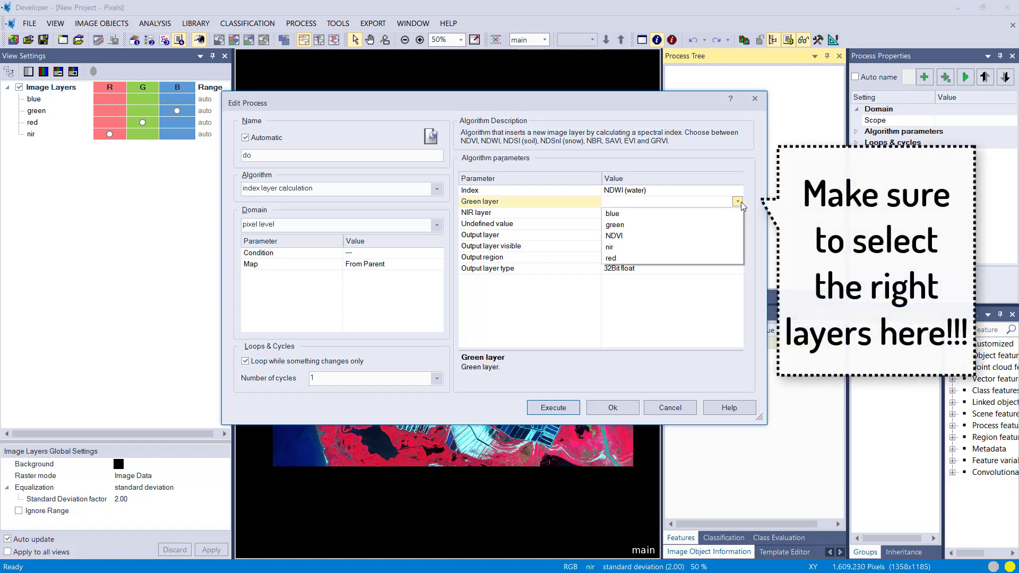
click(710, 223)
click(737, 212)
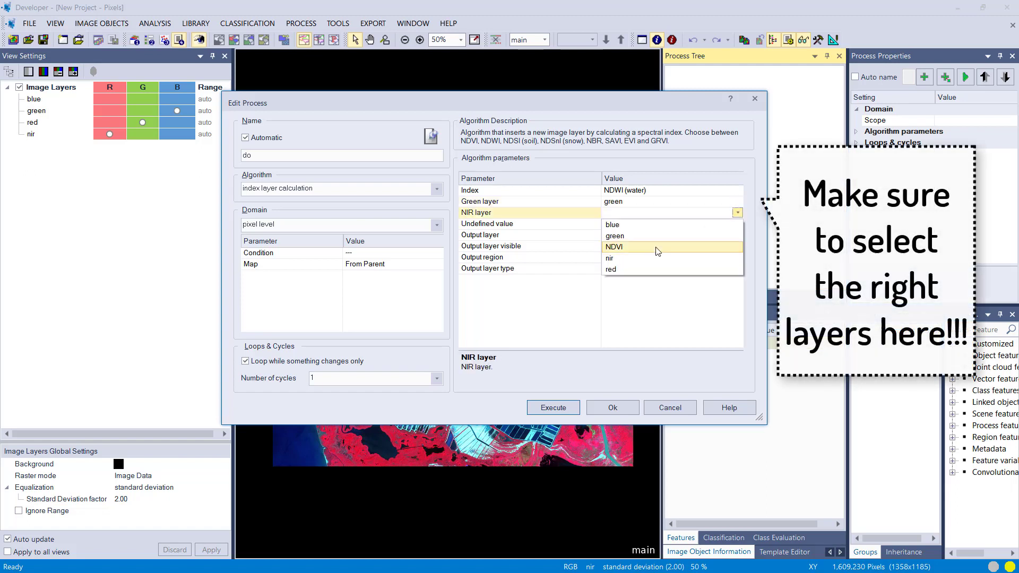
click(646, 263)
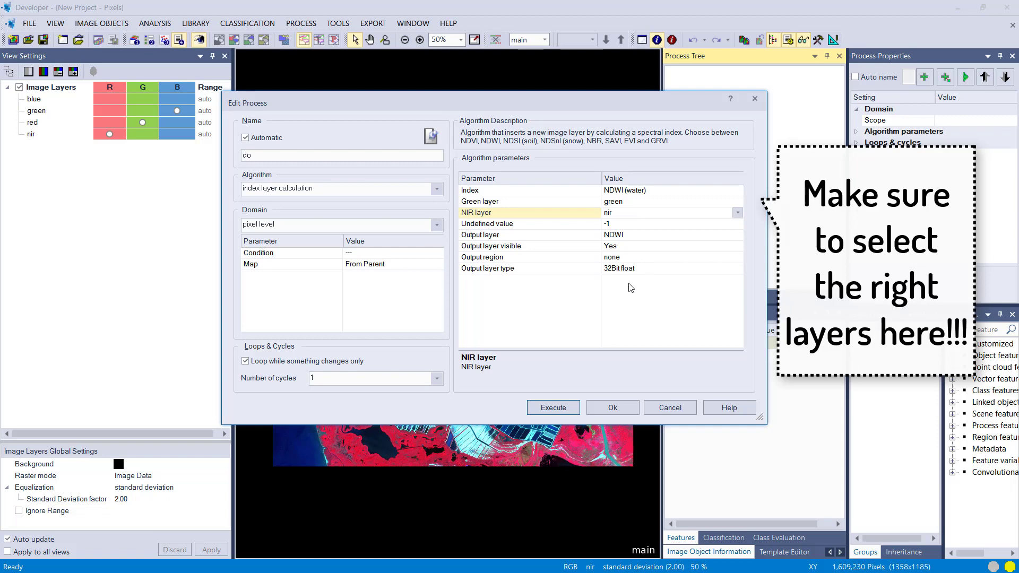
click(553, 407)
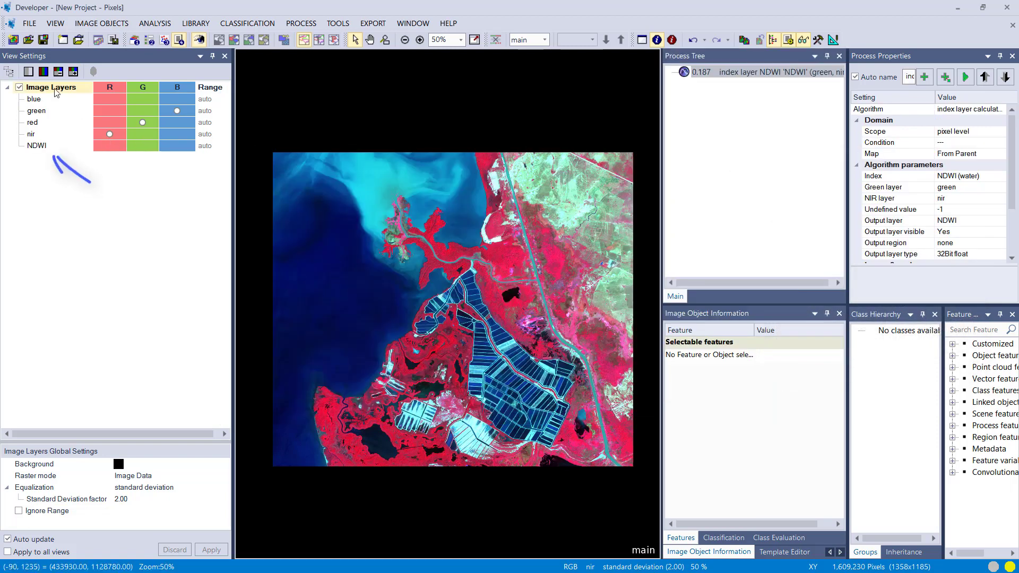
- Split the map into a swipe view with NDWI on top, and drag the divider to compare it with false colour
click(422, 24)
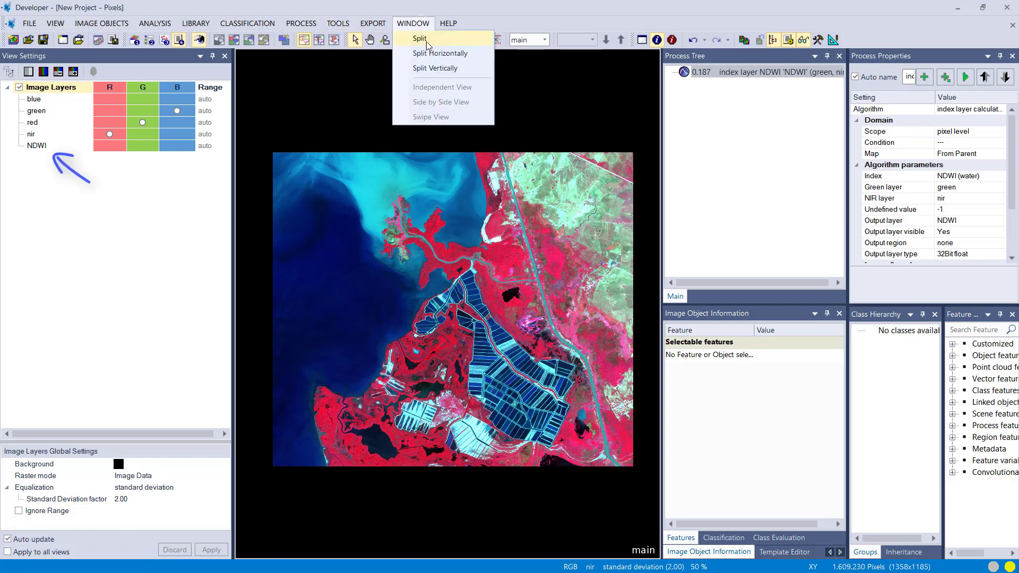
click(440, 53)
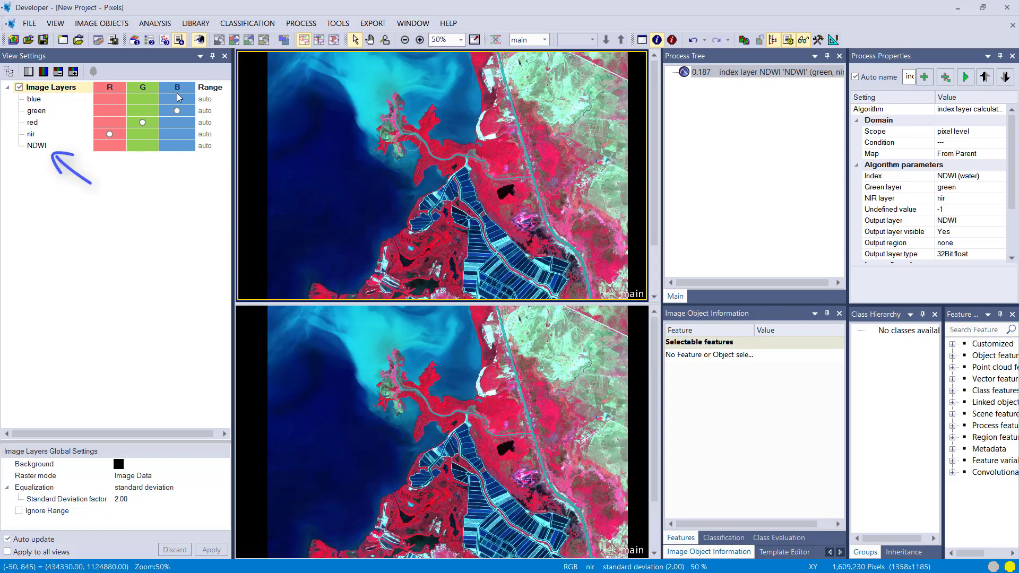
click(413, 23)
click(418, 117)
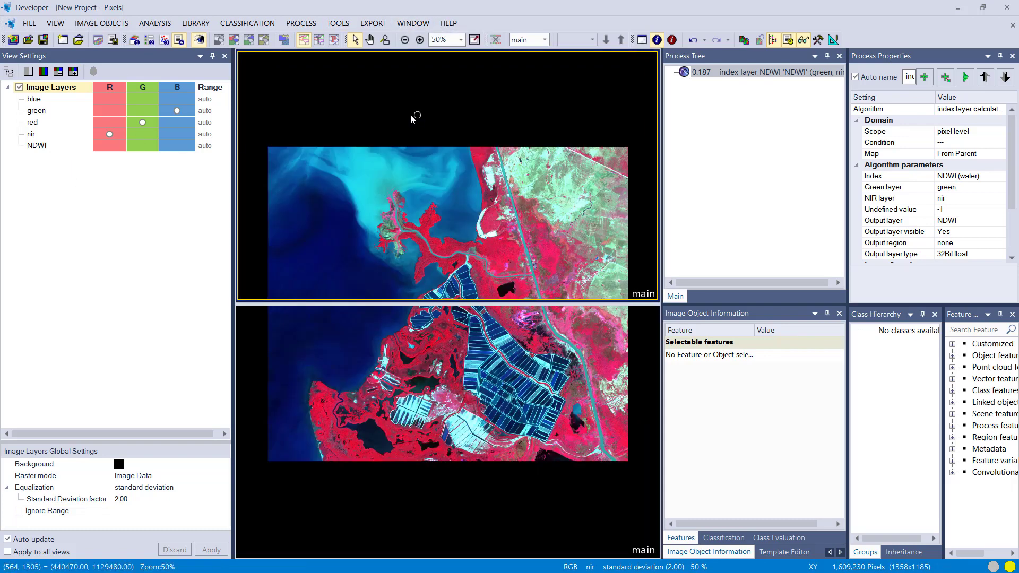
click(29, 71)
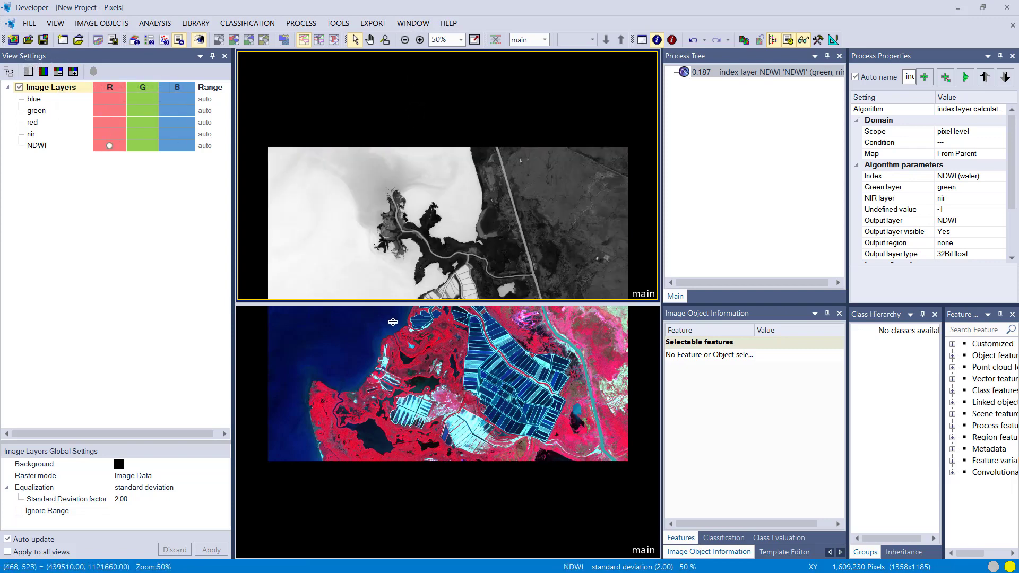
drag(402, 304, 471, 475)
drag(470, 414, 503, 127)
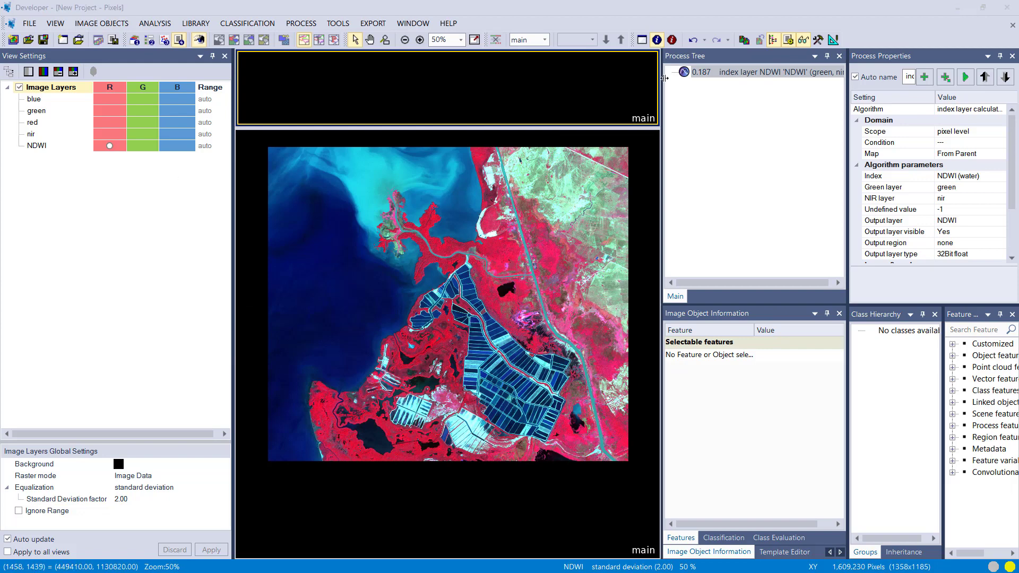
- Append a multi-threshold segmentation on the NDWI layer with Threshold 1 set to 0
right_click(704, 101)
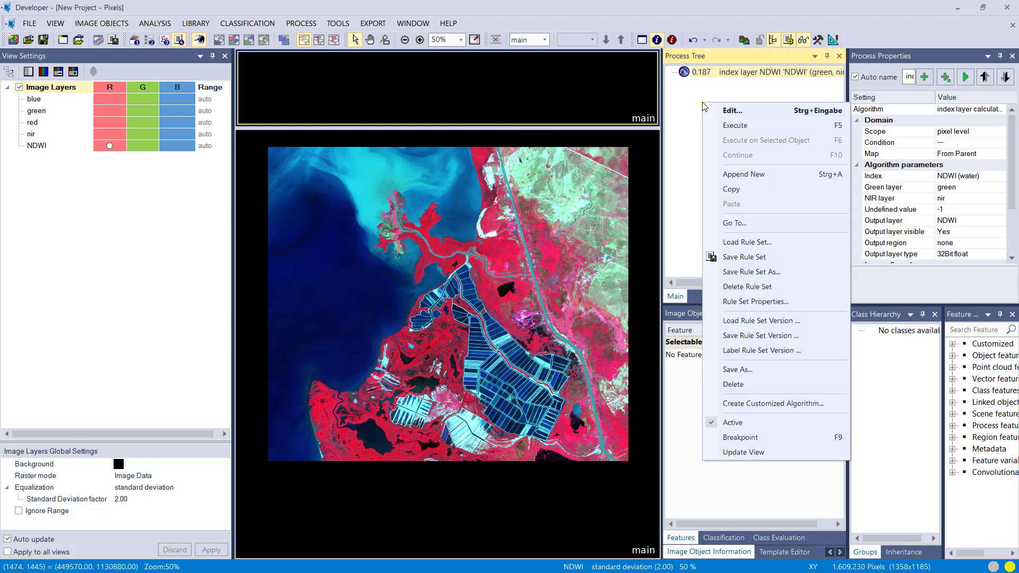
click(749, 175)
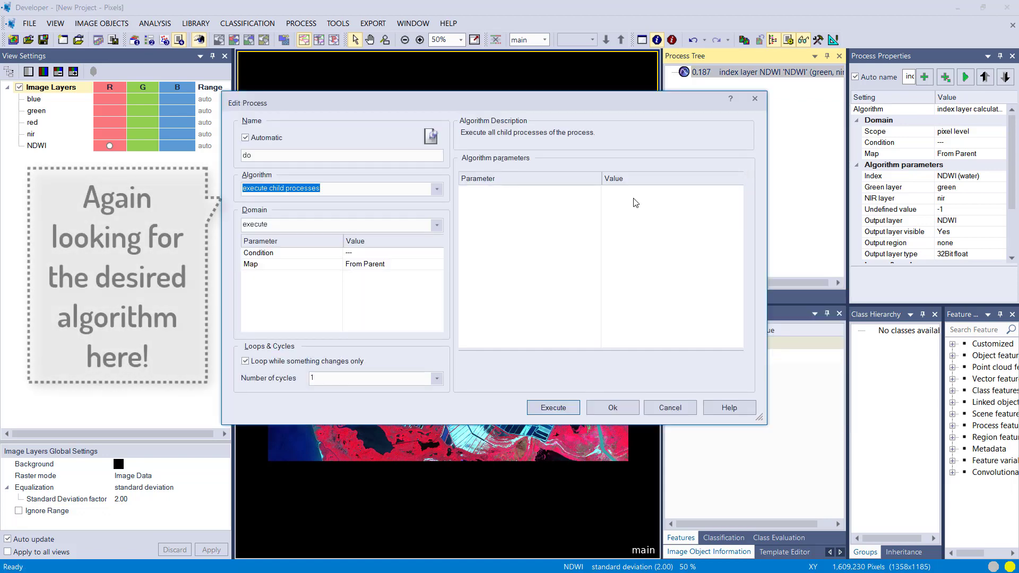
click(438, 188)
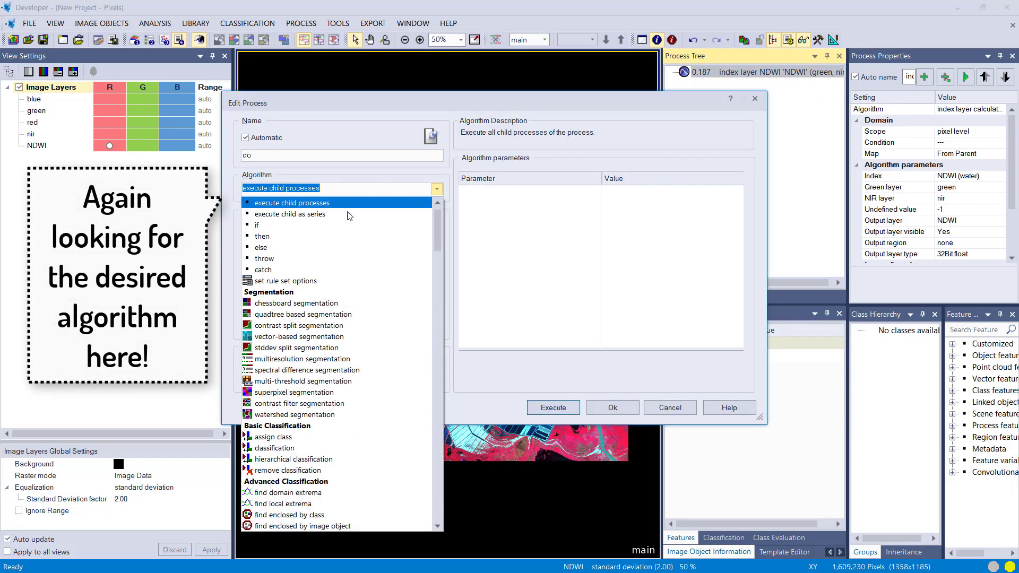
click(367, 376)
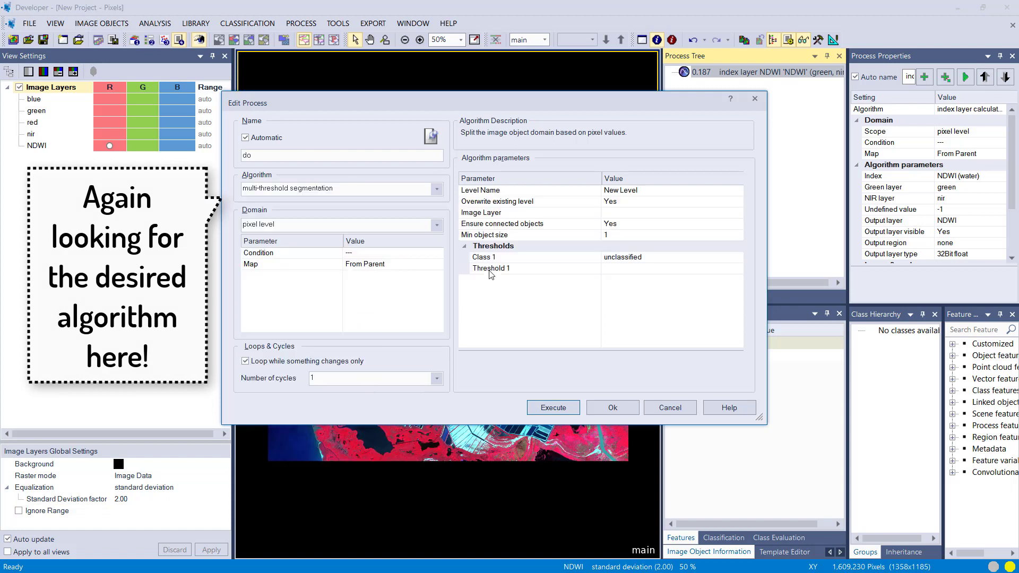
click(738, 212)
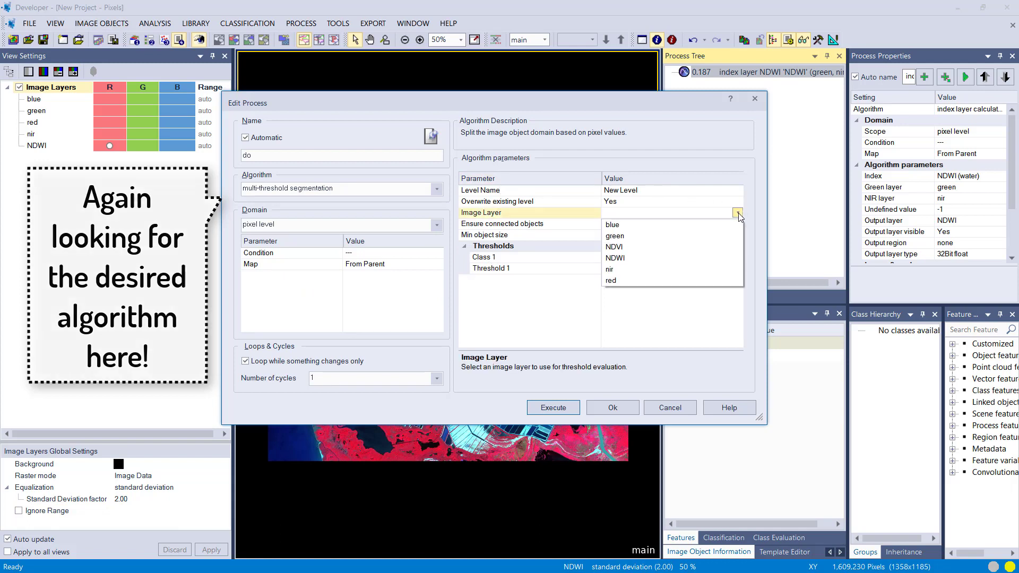
click(666, 258)
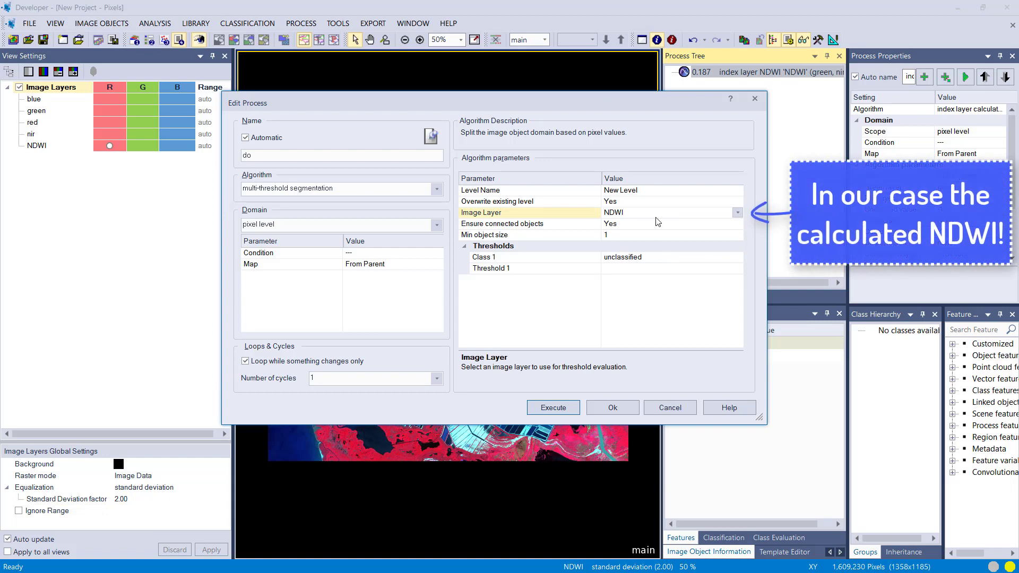
click(655, 235)
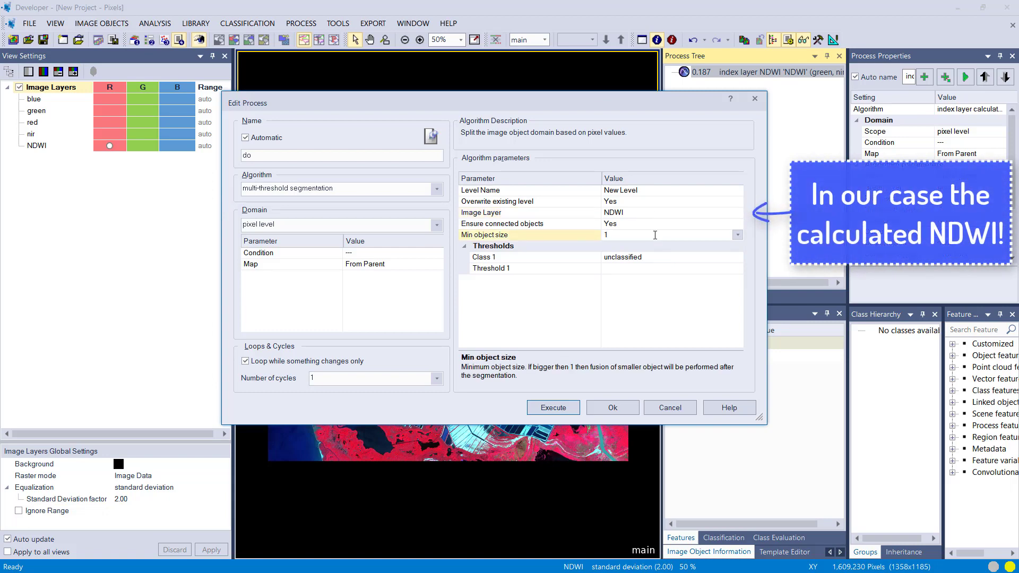
click(693, 270)
text(0)
click(682, 317)
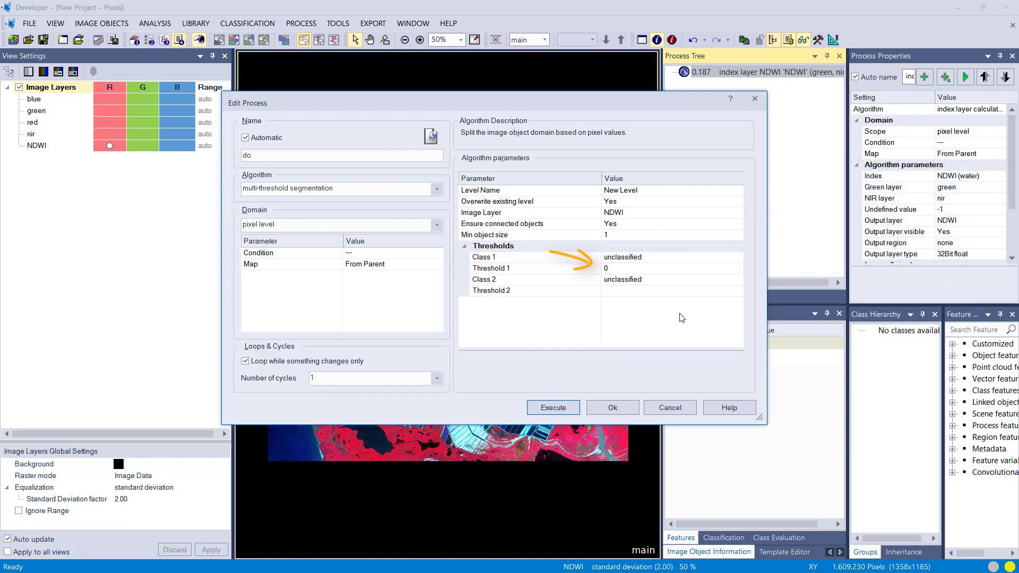
- Make Class 2 a new cyan 'water' class and execute the segmentation
click(671, 284)
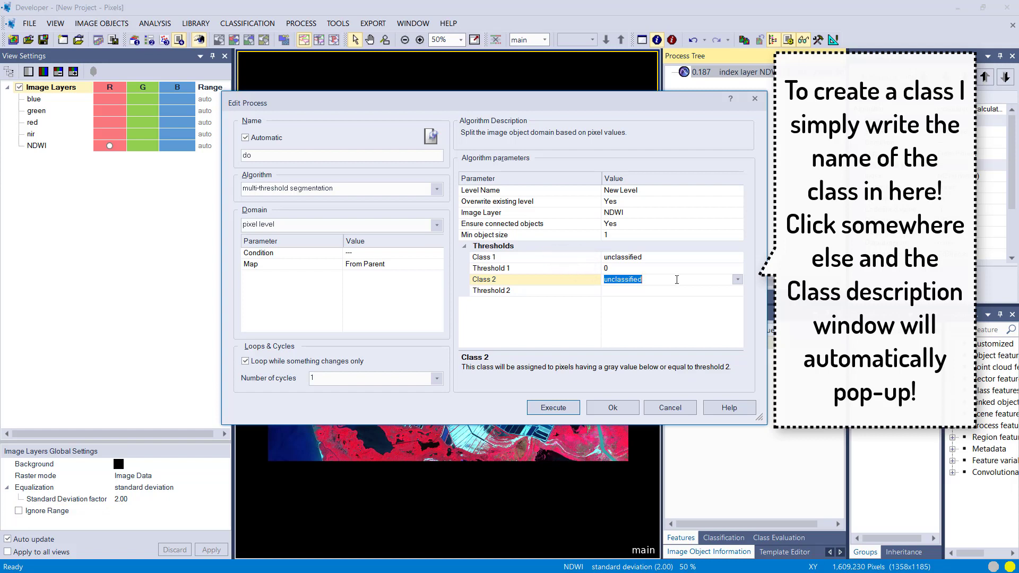
text(water)
click(658, 335)
click(561, 135)
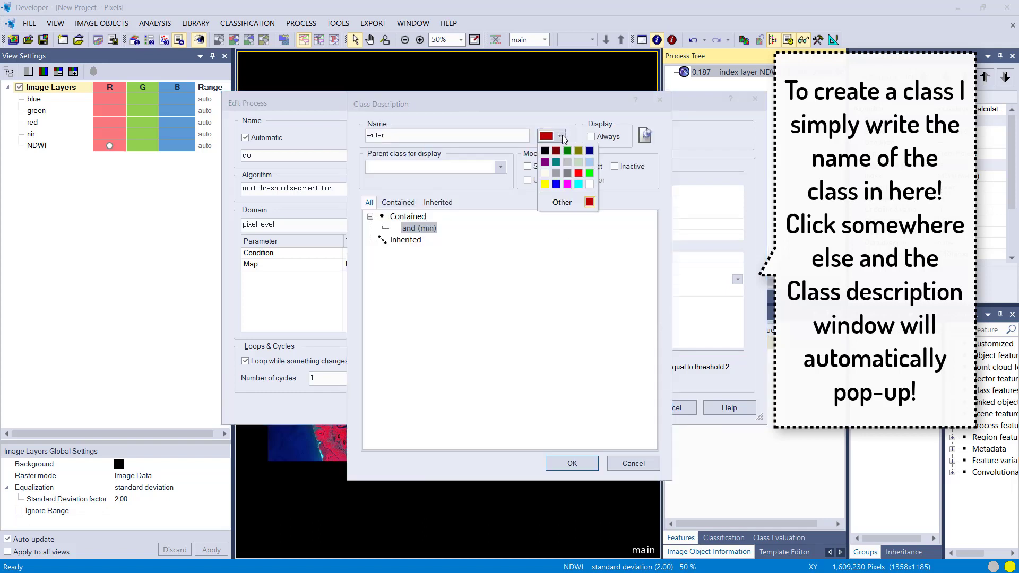
click(577, 184)
click(568, 466)
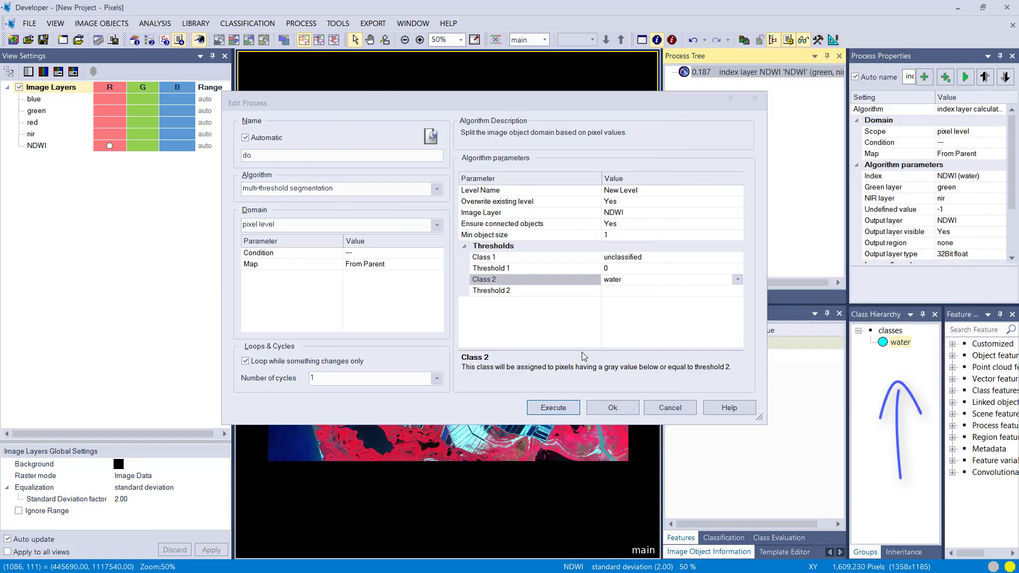
click(568, 407)
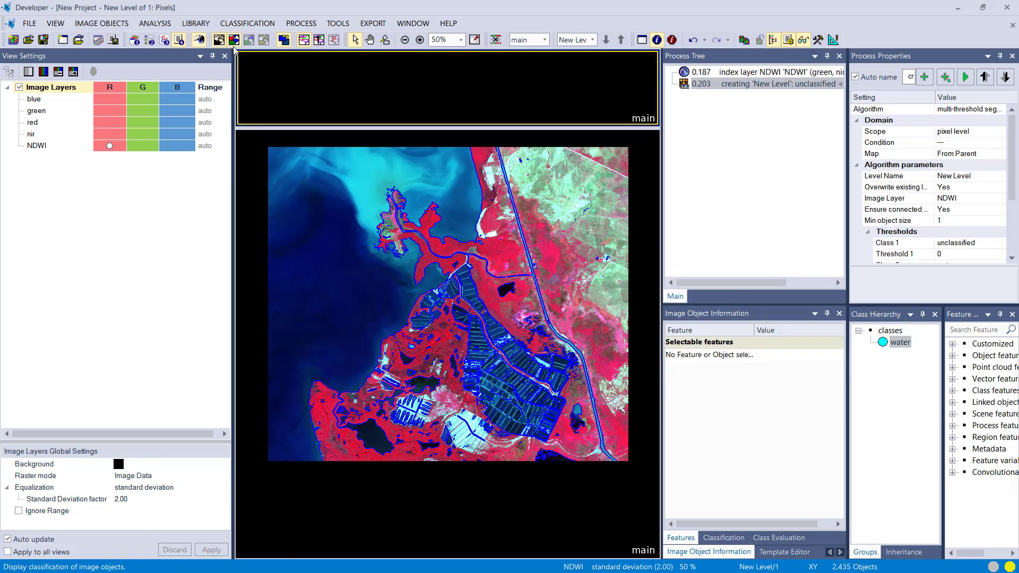
- Show the water classification in the lower view and a true-colour RGB mix in the top view
click(233, 46)
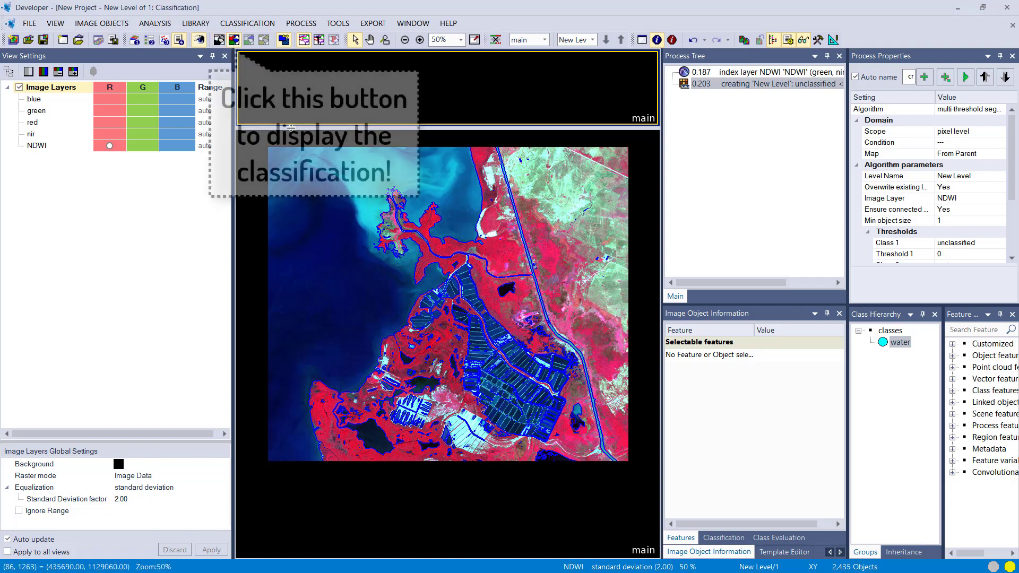
drag(451, 127, 451, 422)
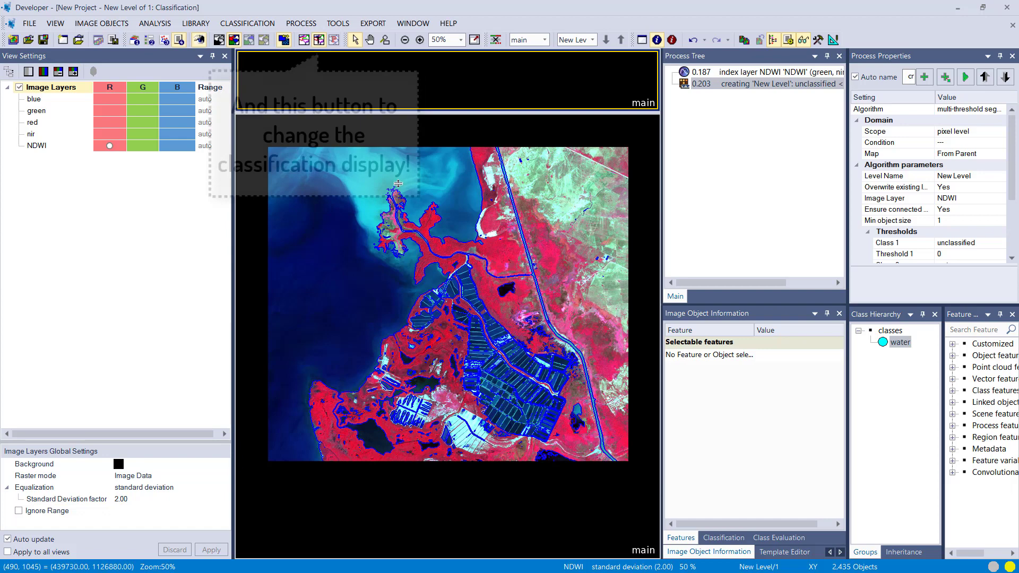
click(459, 139)
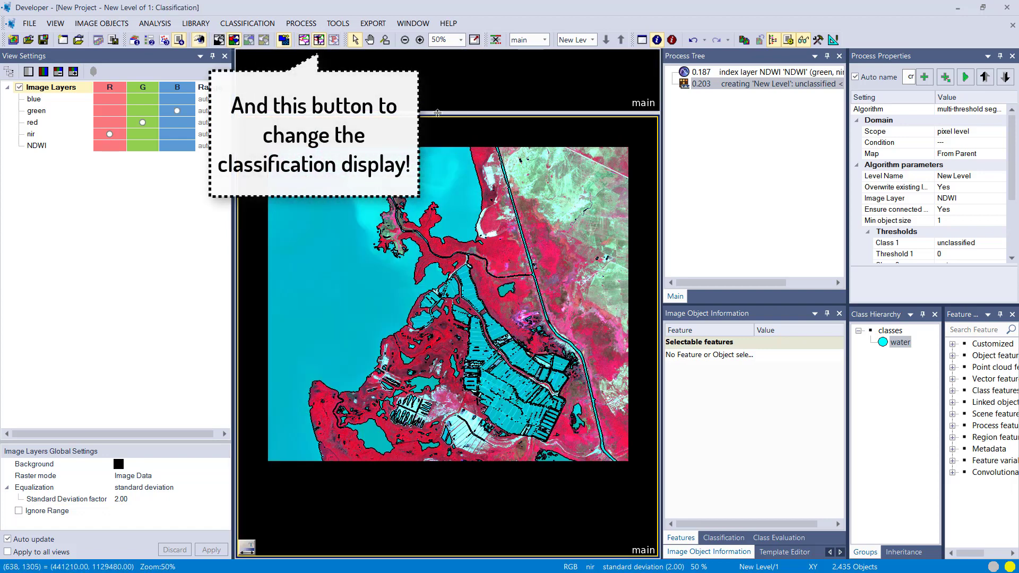
drag(437, 113, 437, 323)
click(43, 72)
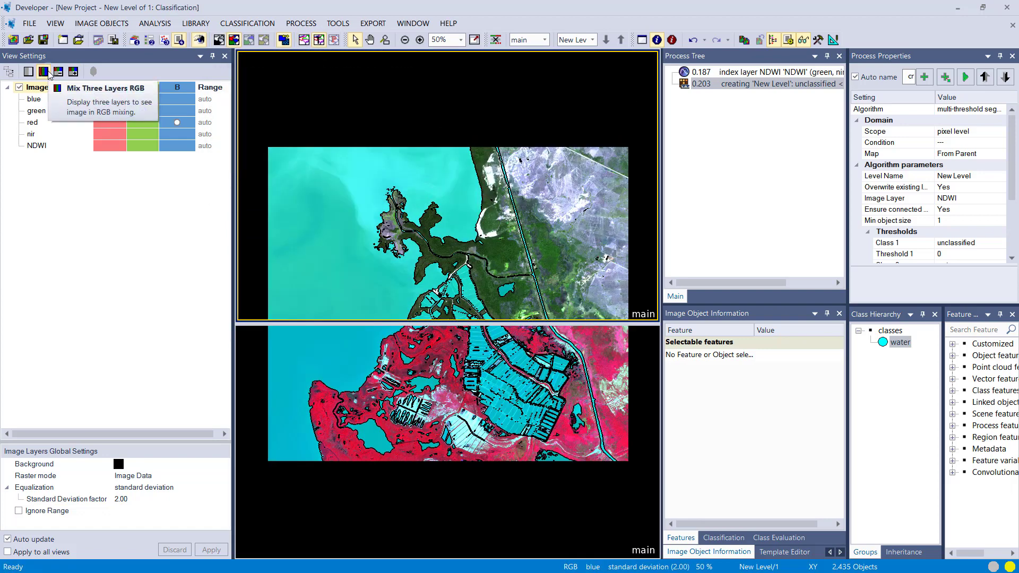
click(218, 40)
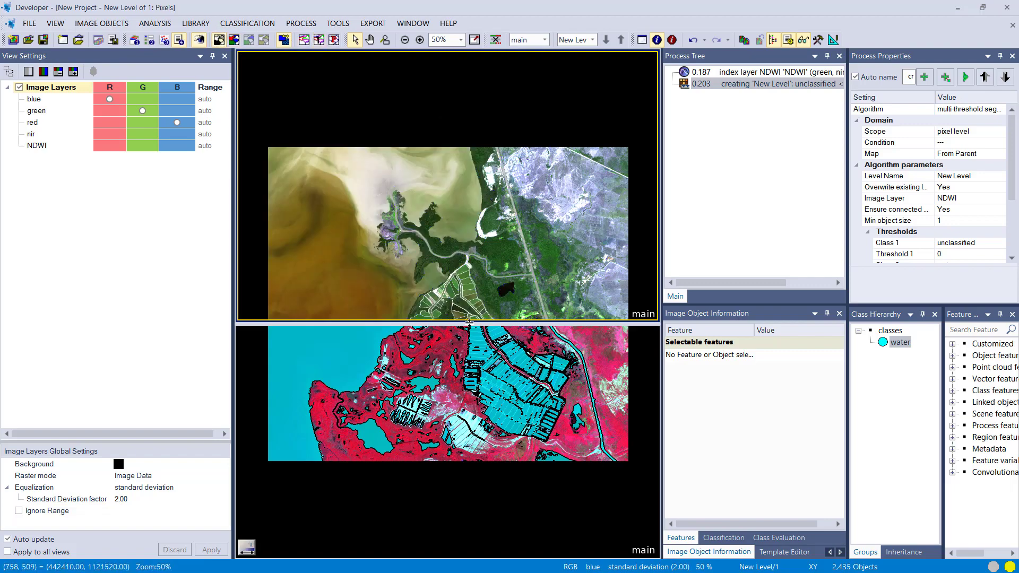
drag(470, 322, 503, 184)
- Zoom into the classification view and inspect single-pixel and three-pixel fragment objects
scroll(423, 260, up, 3)
click(488, 306)
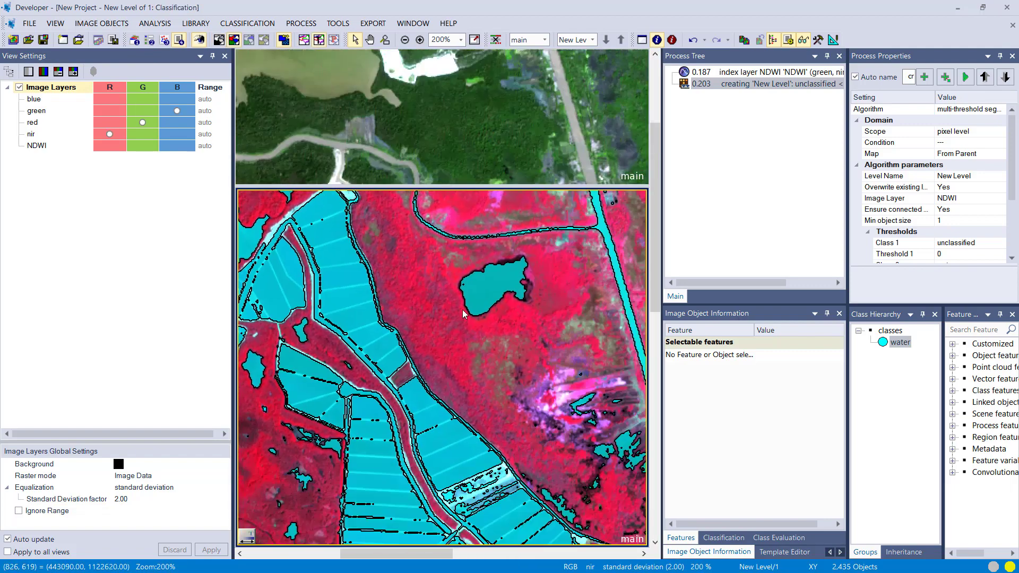
scroll(489, 306, up, 1)
scroll(499, 362, up, 1)
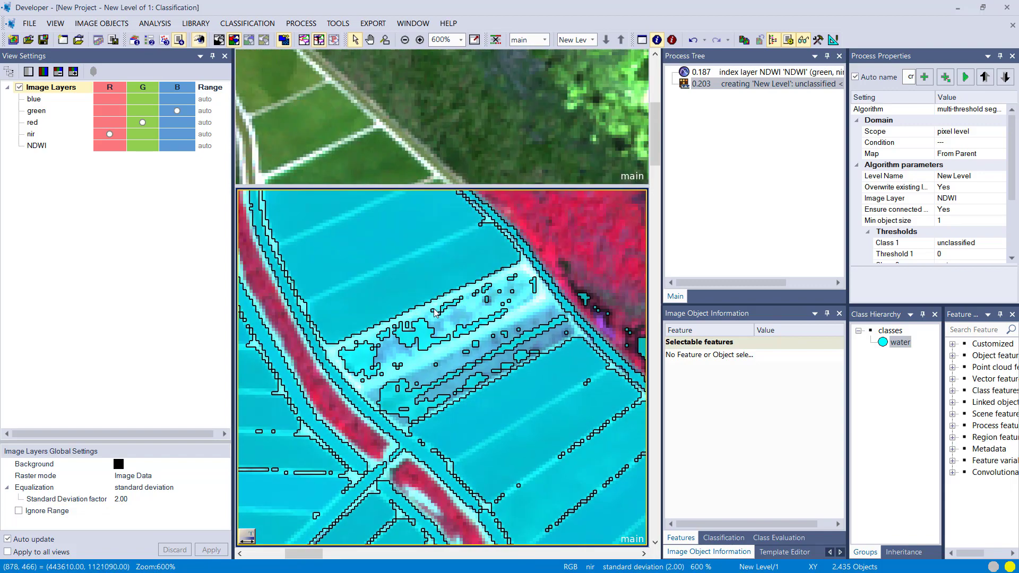
click(432, 311)
click(505, 335)
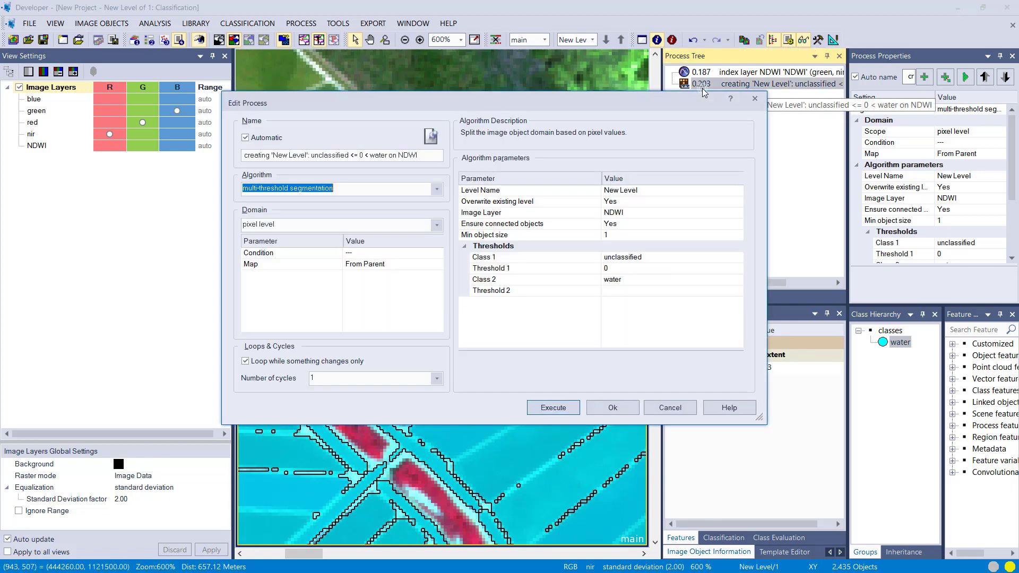
- Rerun the segmentation with minimum object size 10 and make the classification overlay partly transparent
click(634, 236)
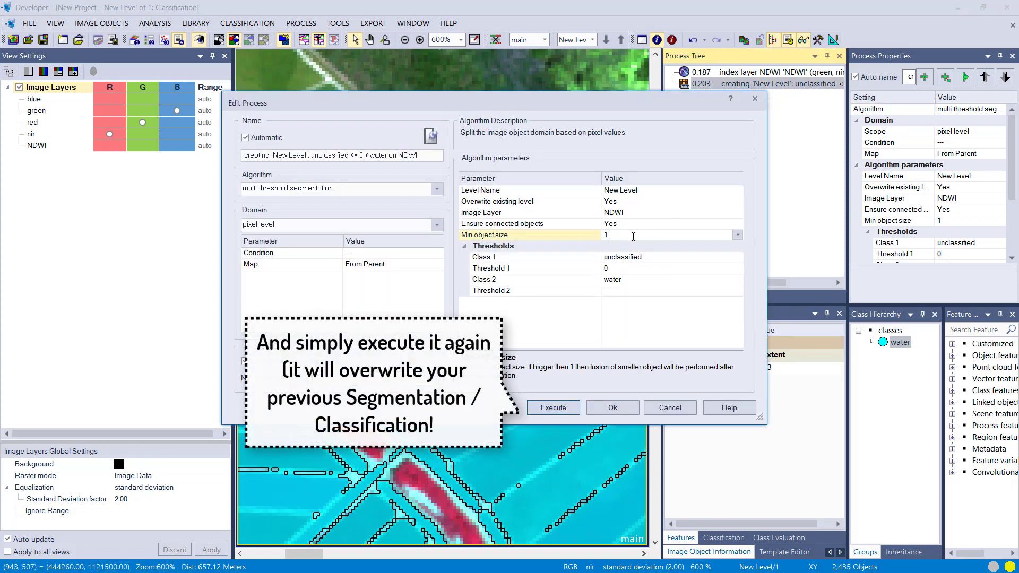
click(554, 408)
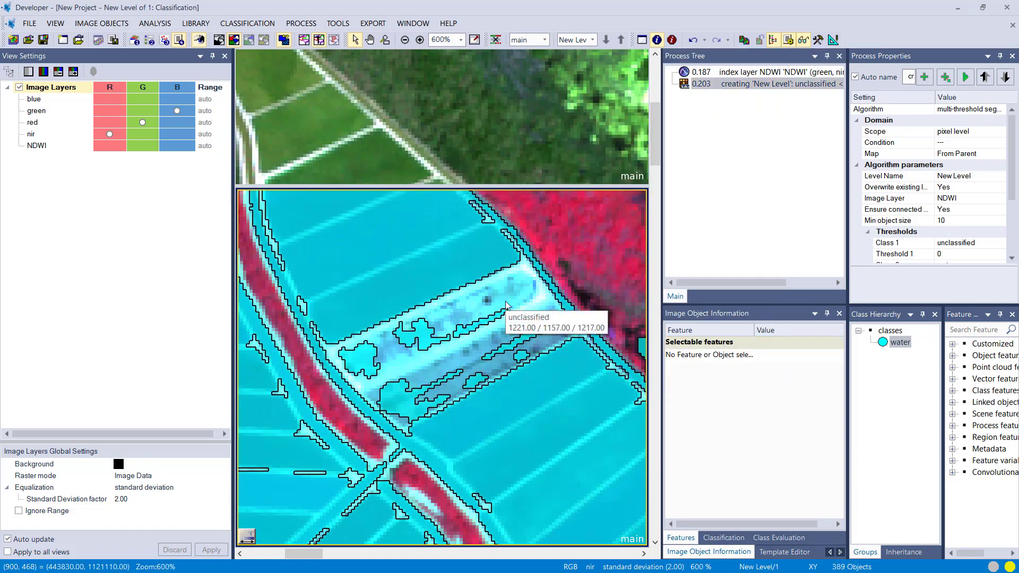
scroll(506, 304, down, 2)
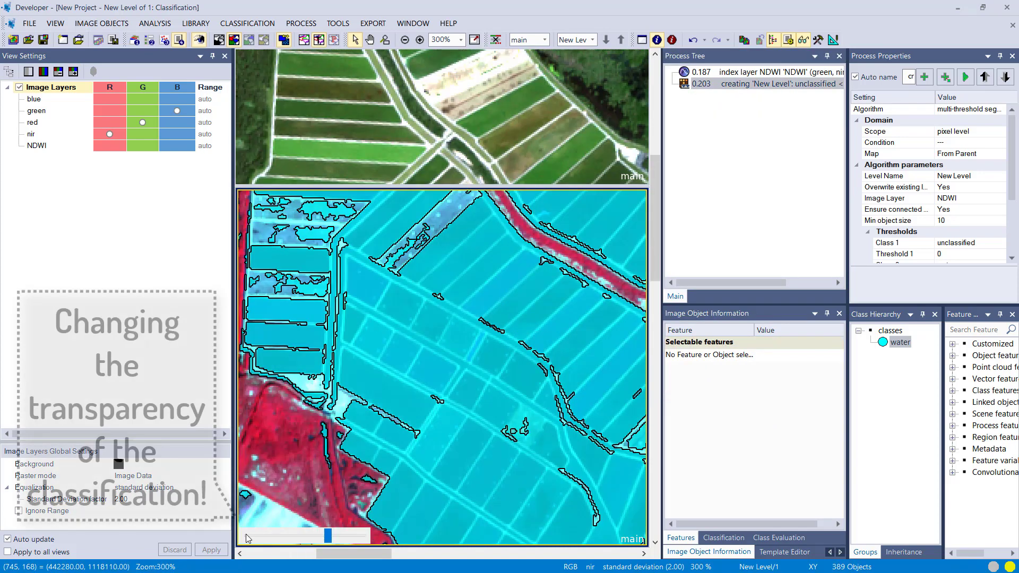
drag(330, 536, 350, 539)
- Resize the two map views, zoom out, and return focus to the process list
scroll(408, 192, down, 3)
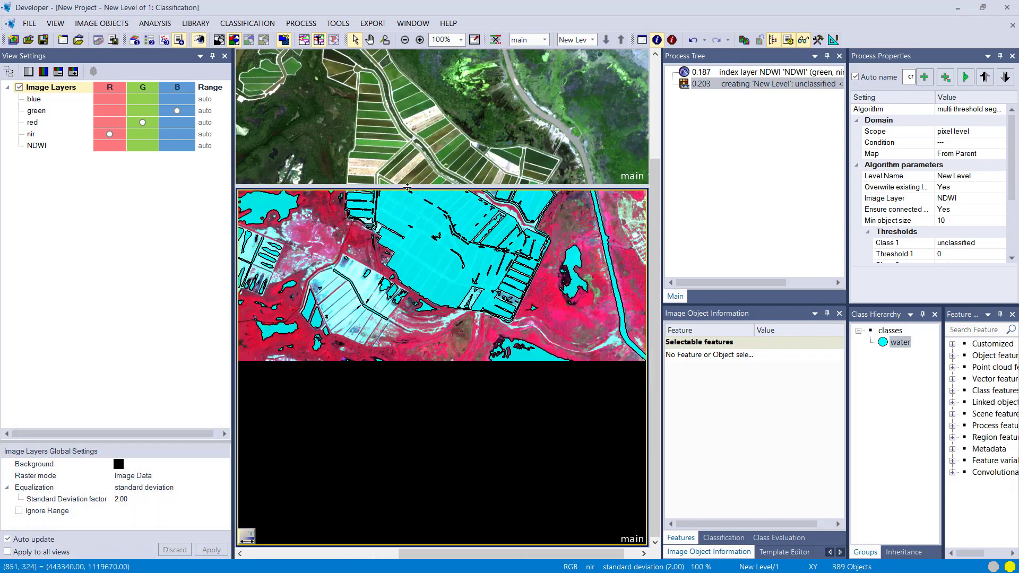
drag(467, 187, 523, 178)
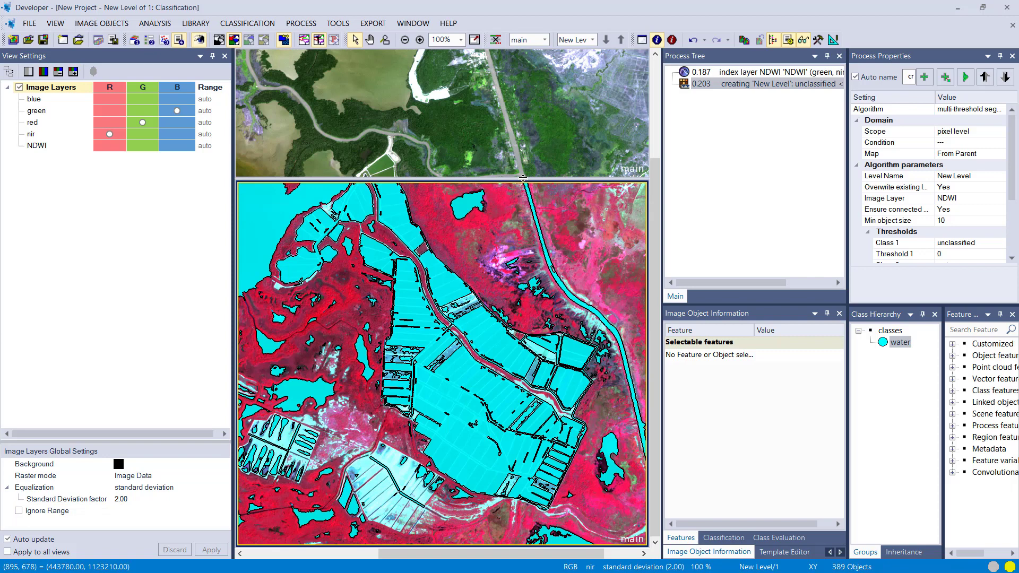
drag(523, 179, 523, 107)
scroll(584, 371, down, 2)
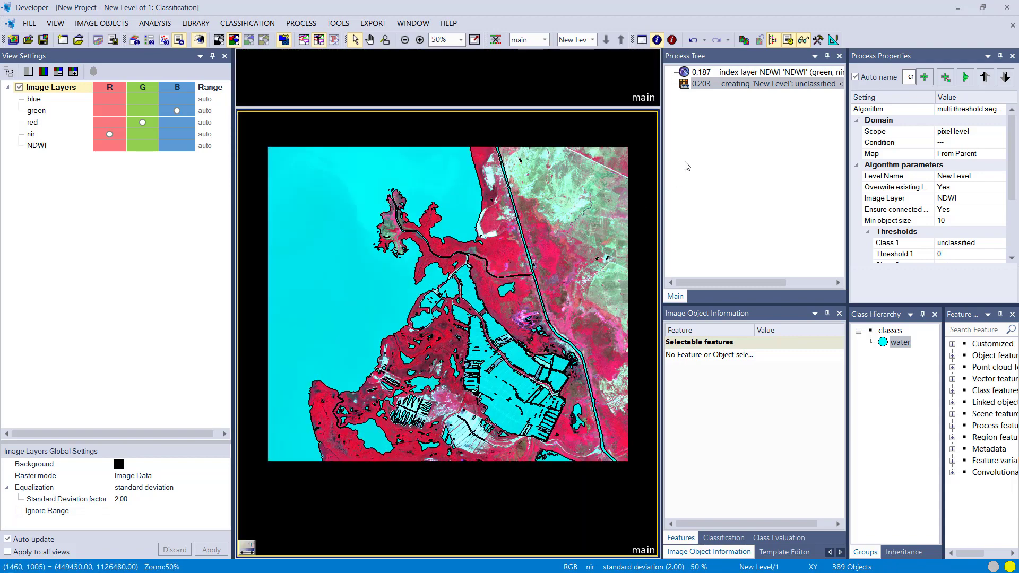
click(694, 145)
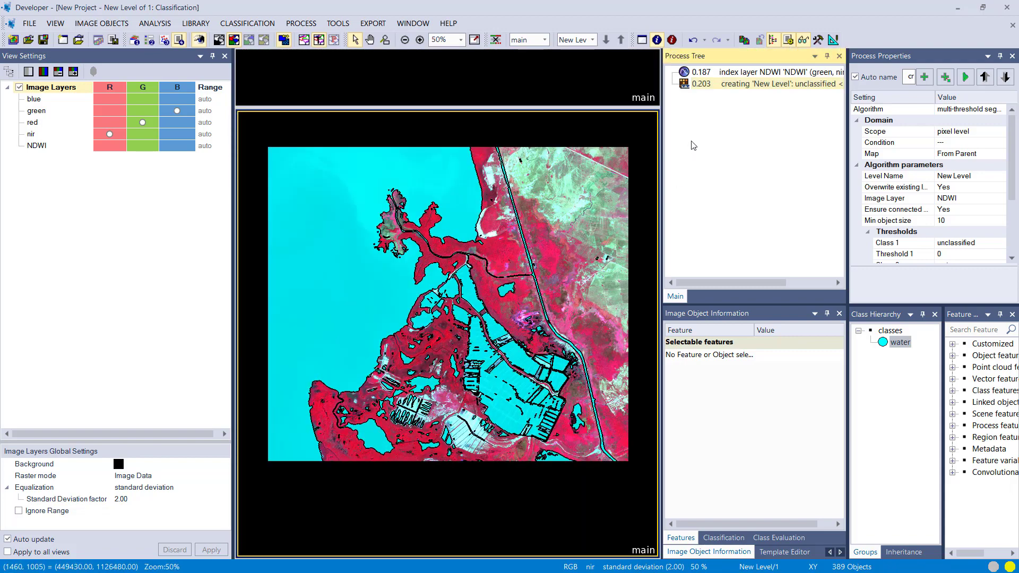
- Append a new index layer calculation process after the segmentation
right_click(718, 102)
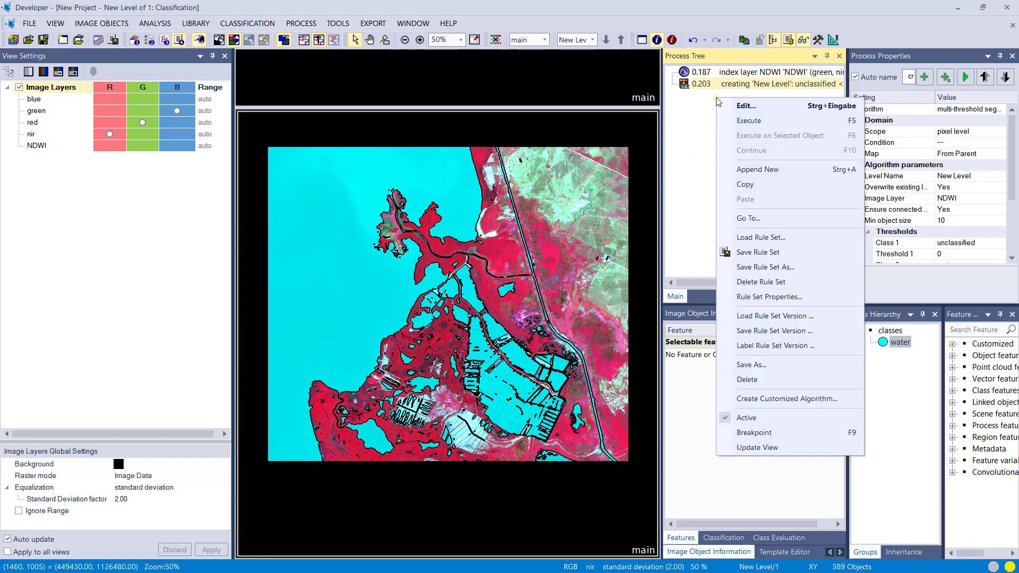
click(745, 169)
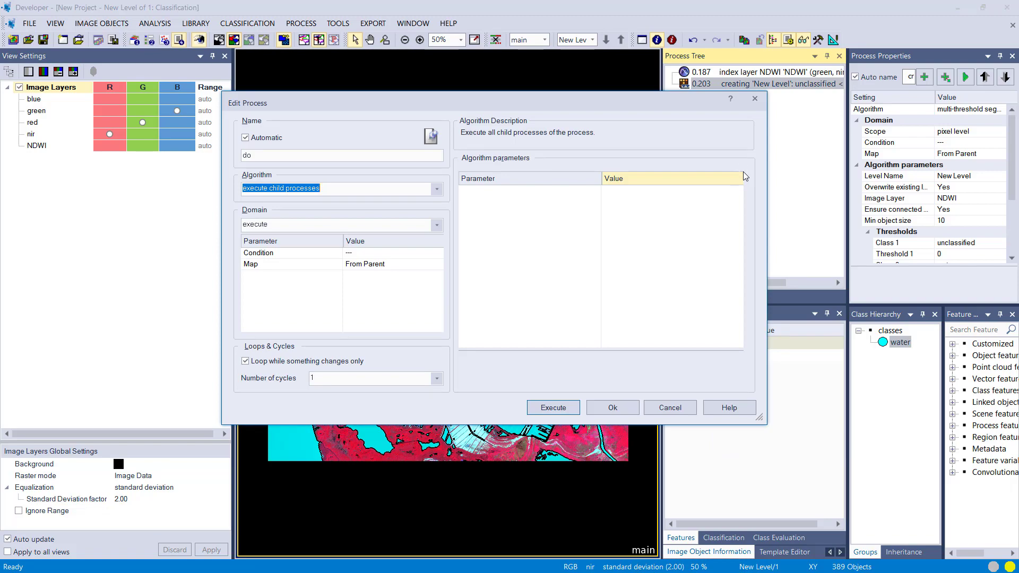
text(index layer calculation)
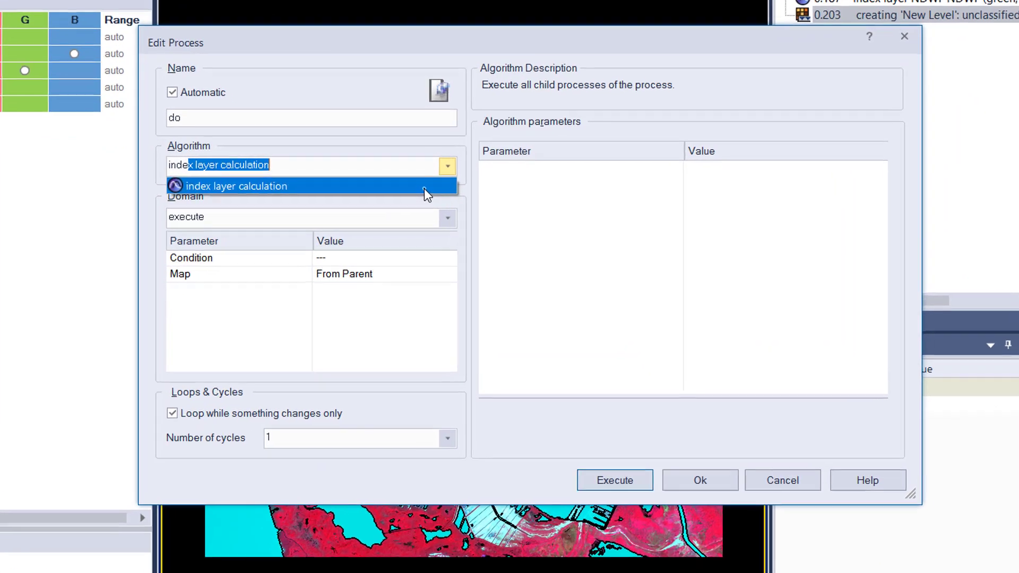
click(424, 187)
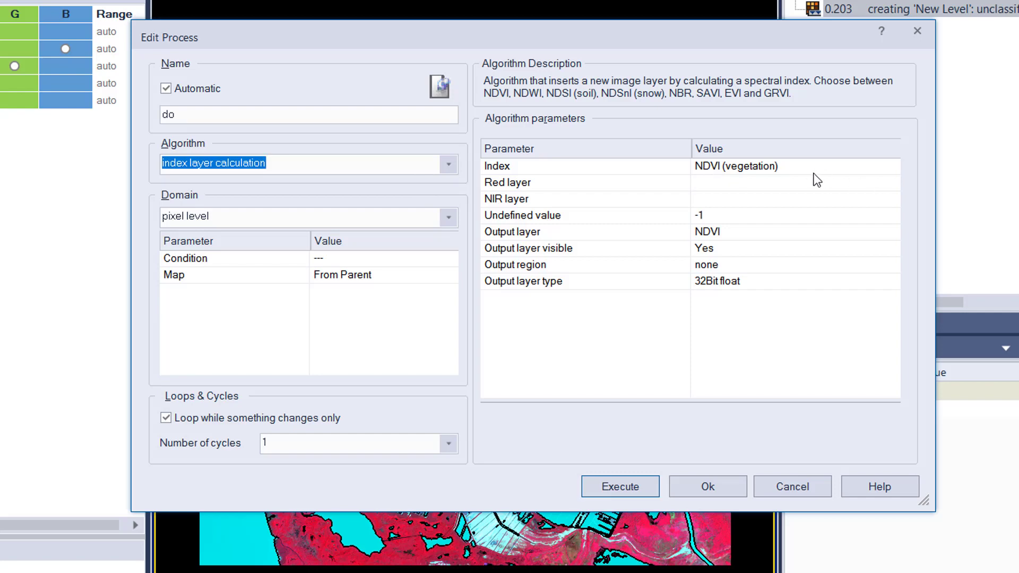
- Set the index to NDVI with red as Red layer and nir as NIR layer, then execute
click(846, 165)
click(892, 166)
click(853, 184)
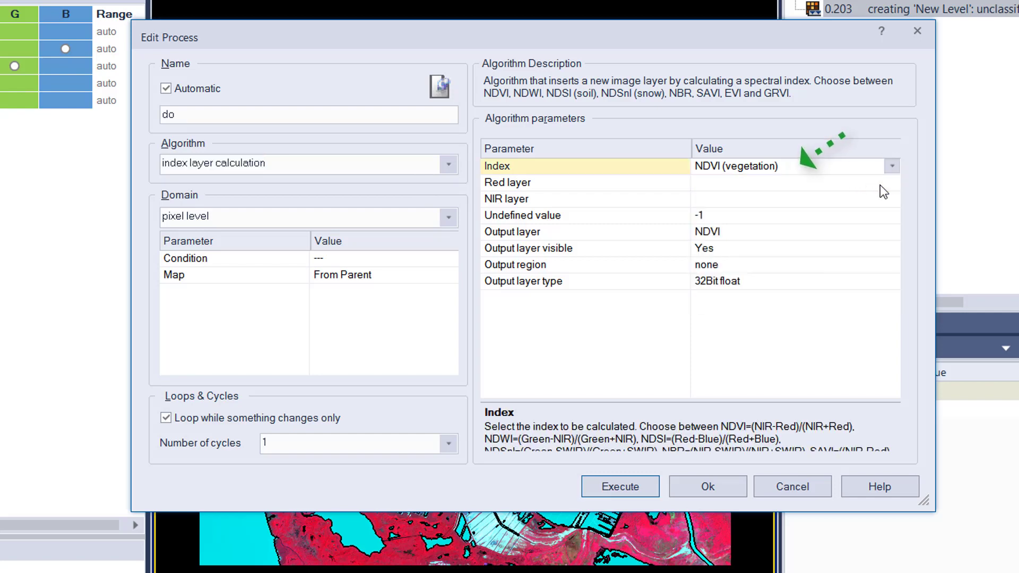
click(883, 182)
click(892, 182)
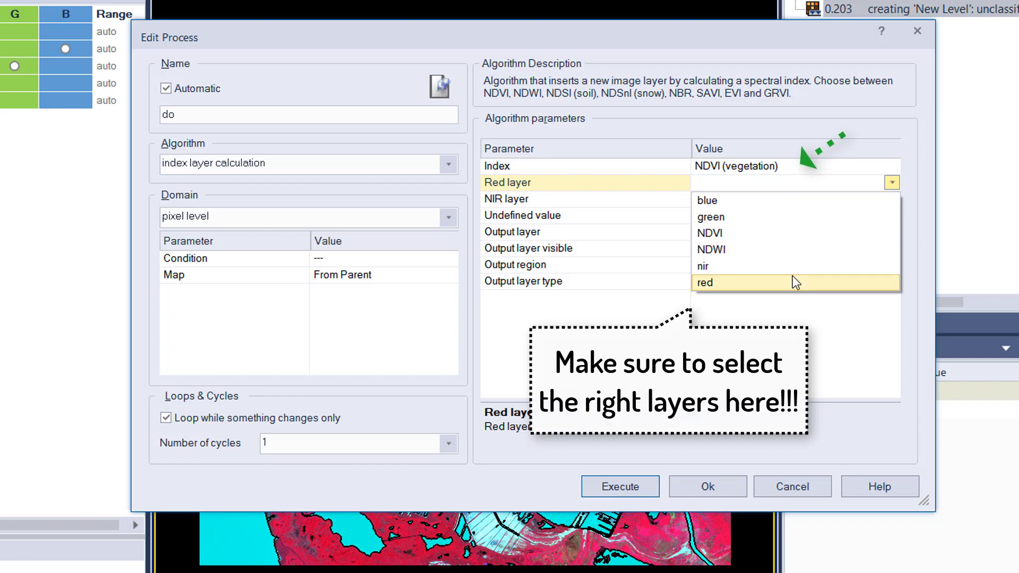
click(795, 283)
click(893, 202)
click(893, 203)
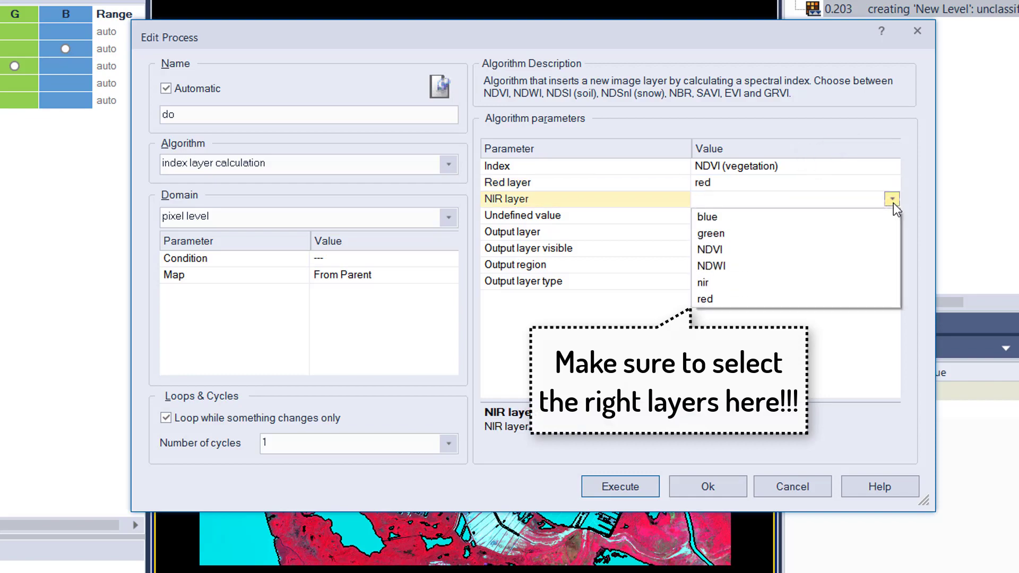
click(750, 283)
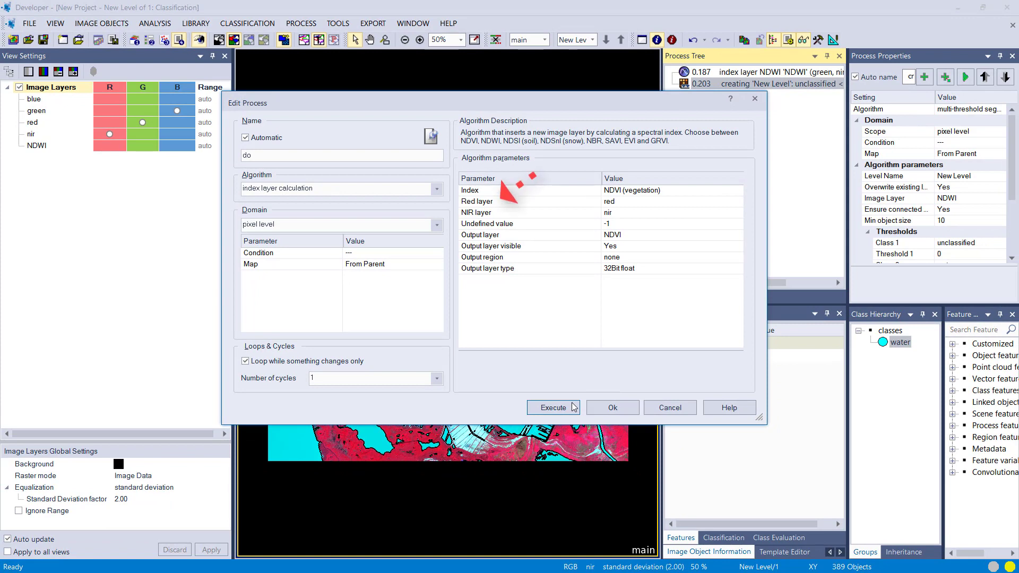
click(573, 407)
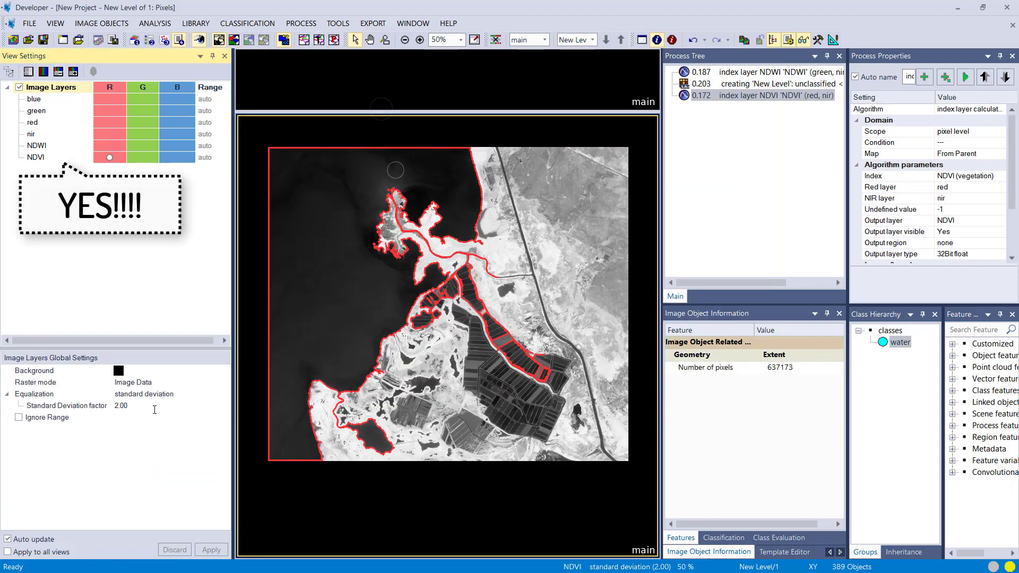
- Show NDVI in rainbow false colour, enlarge the upper view, and put NDVI in the red channel
click(154, 394)
click(143, 487)
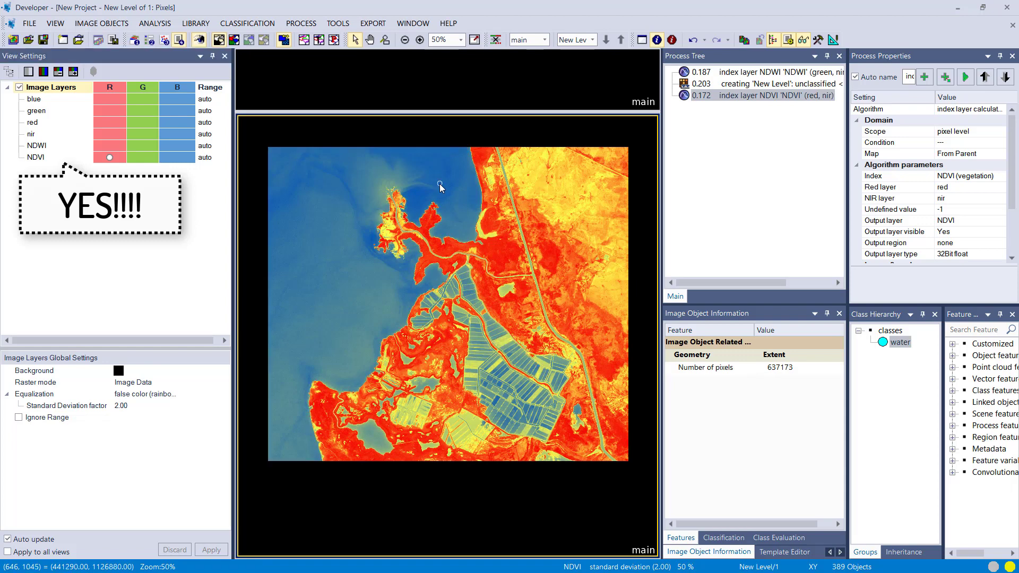
drag(462, 112, 463, 151)
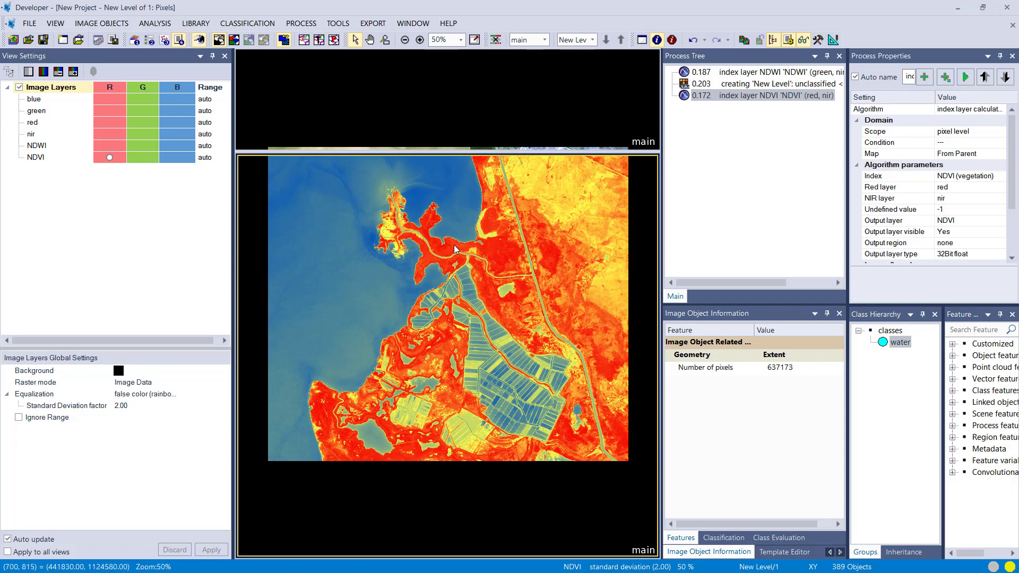
click(446, 251)
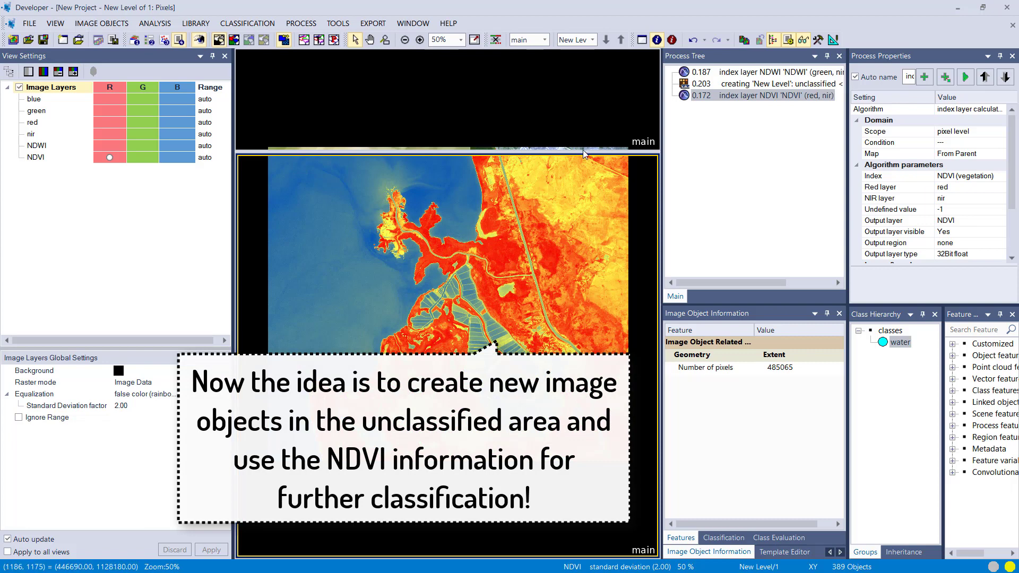
drag(583, 151, 584, 369)
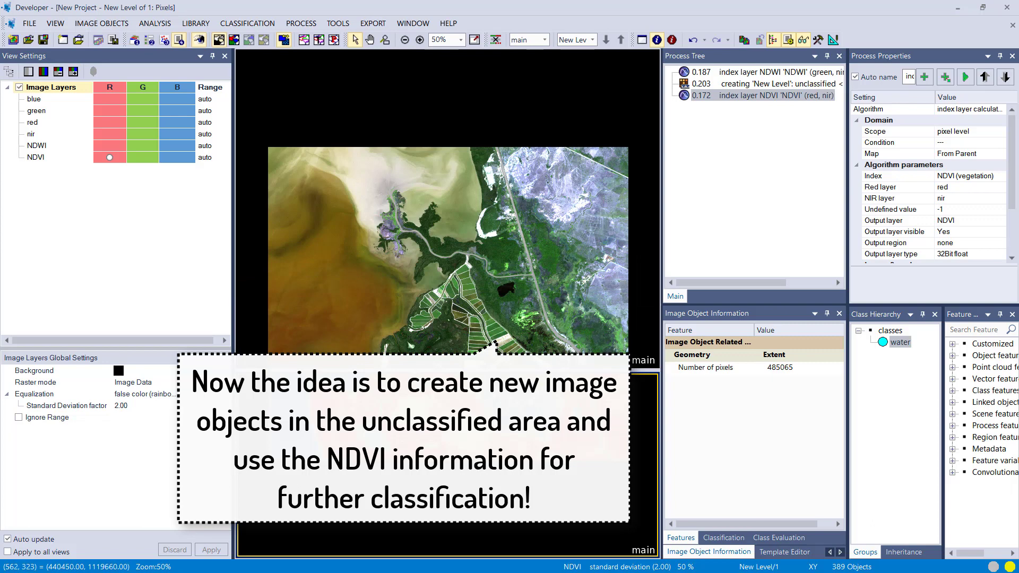
click(104, 158)
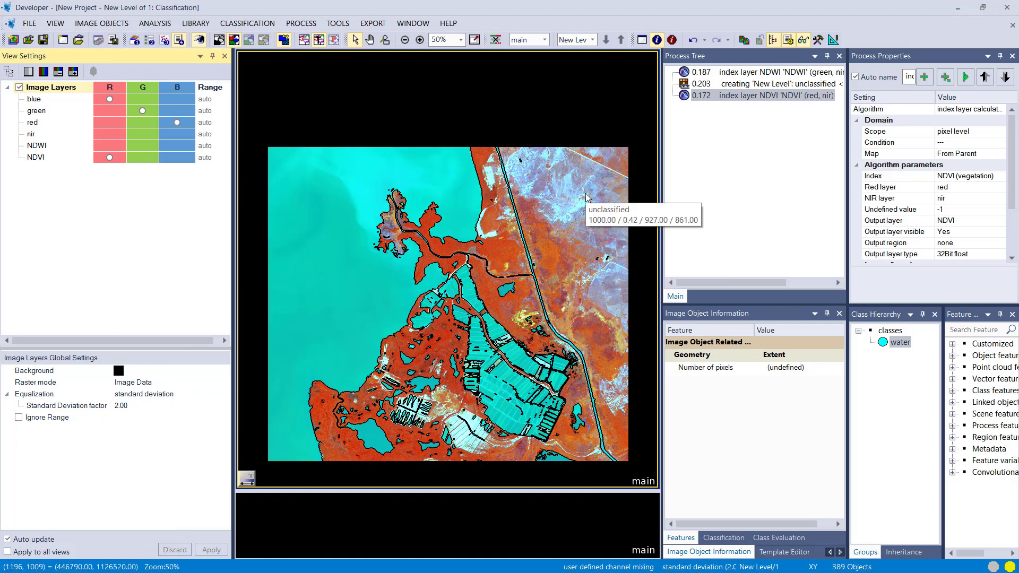
- Append a multiresolution segmentation process after the NDVI step
right_click(714, 105)
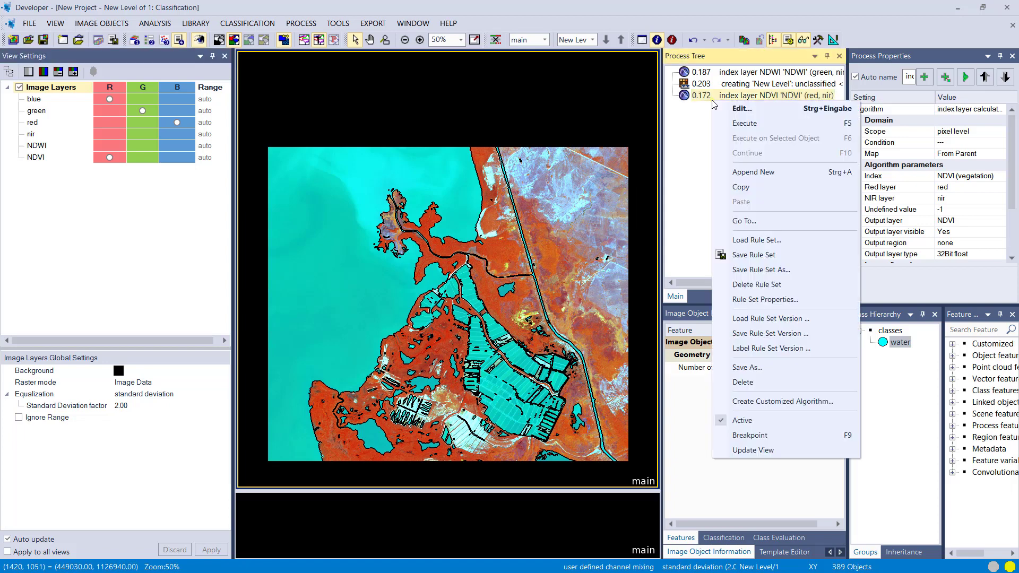
click(751, 173)
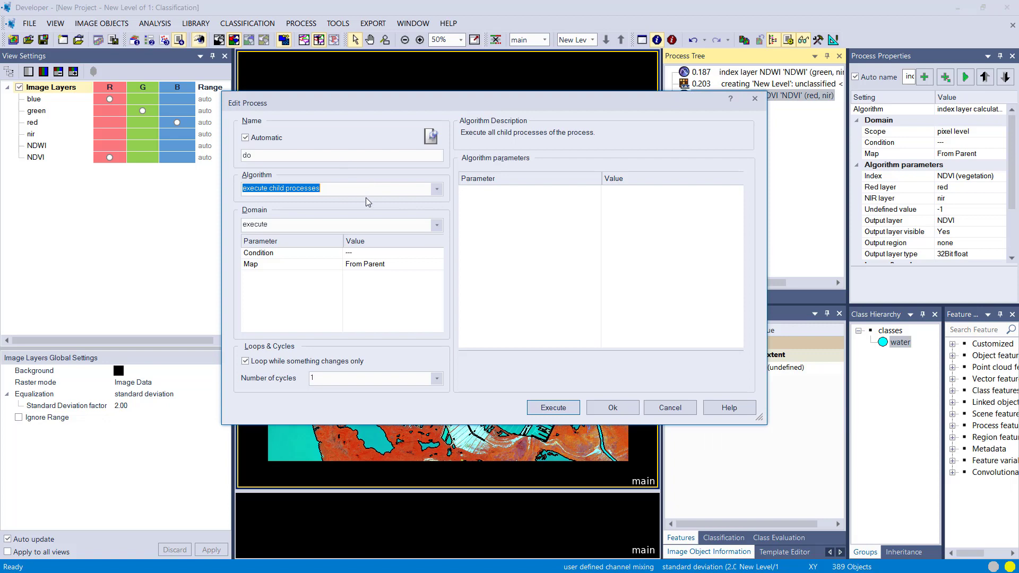
click(438, 186)
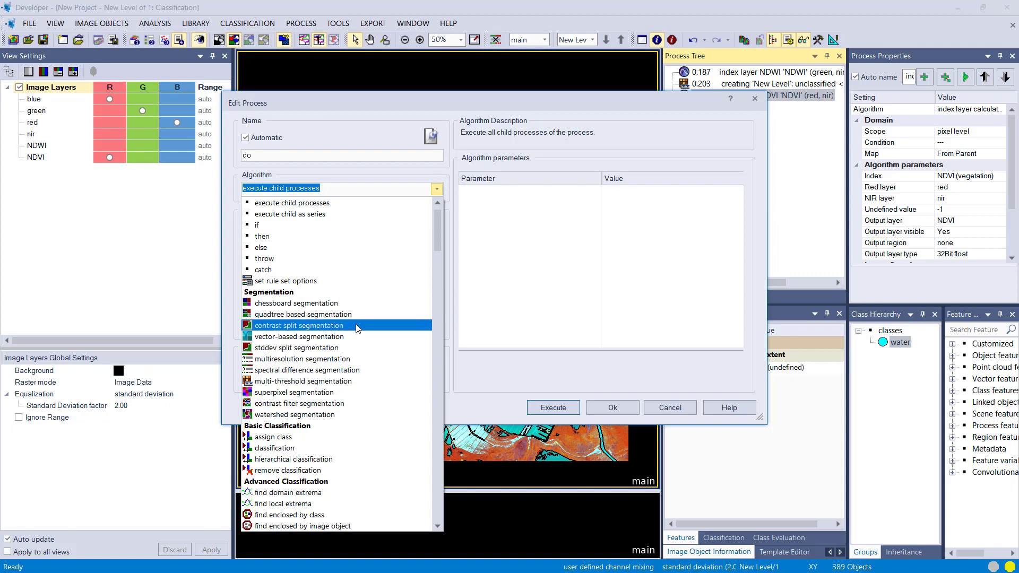
click(353, 359)
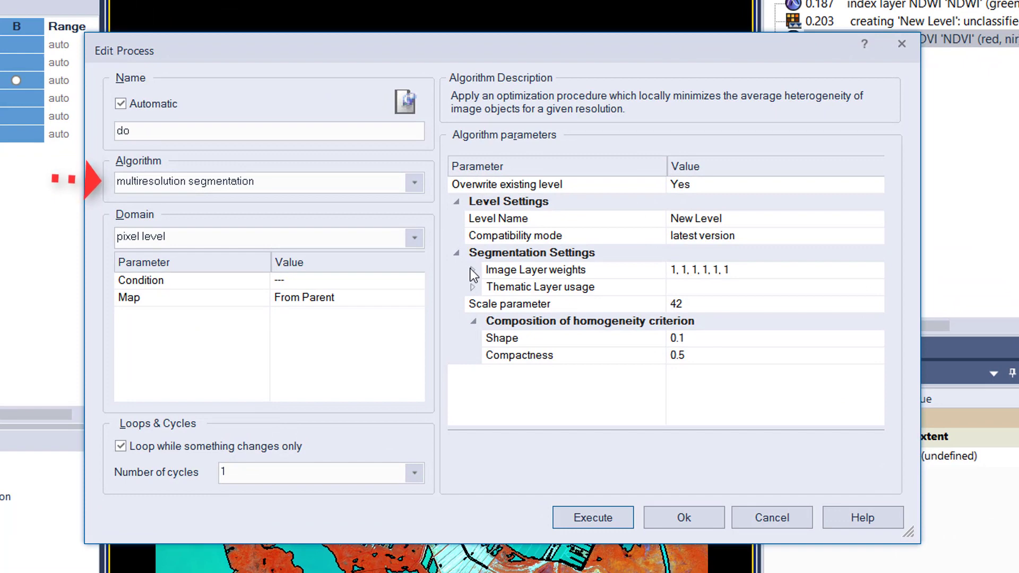
click(471, 270)
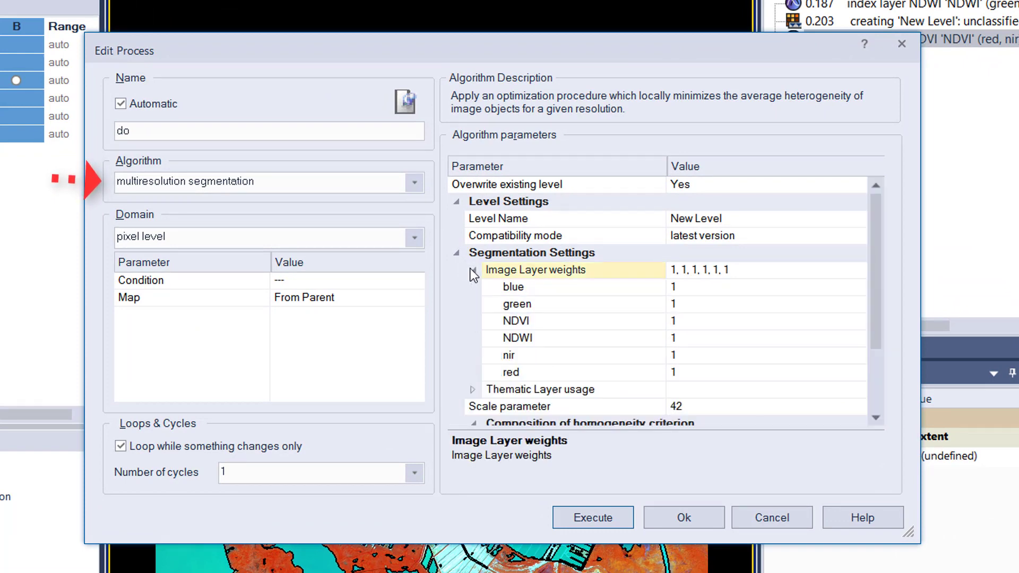
click(472, 270)
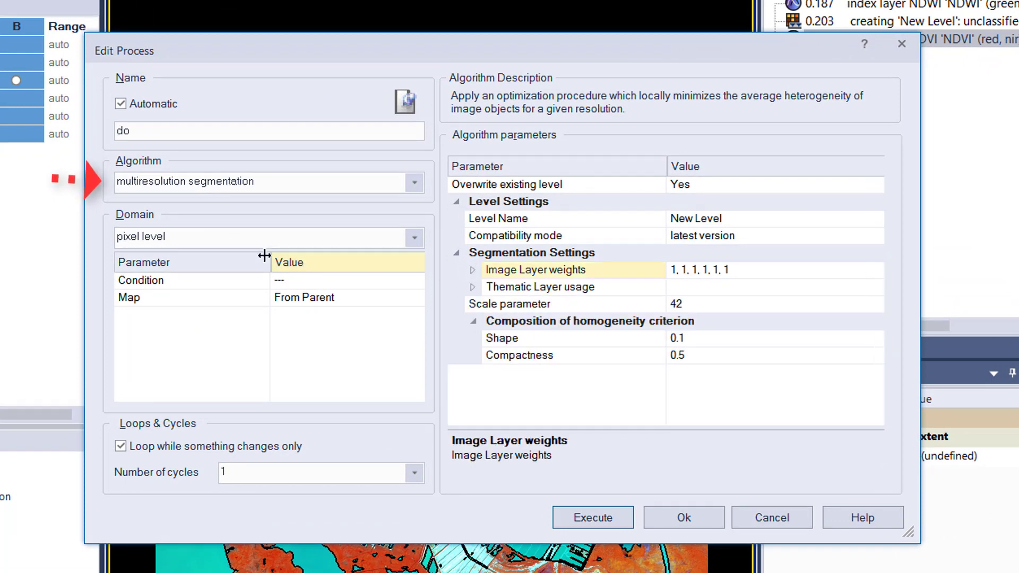
- Set its domain to image object level and restrict the class filter to unclassified
click(420, 240)
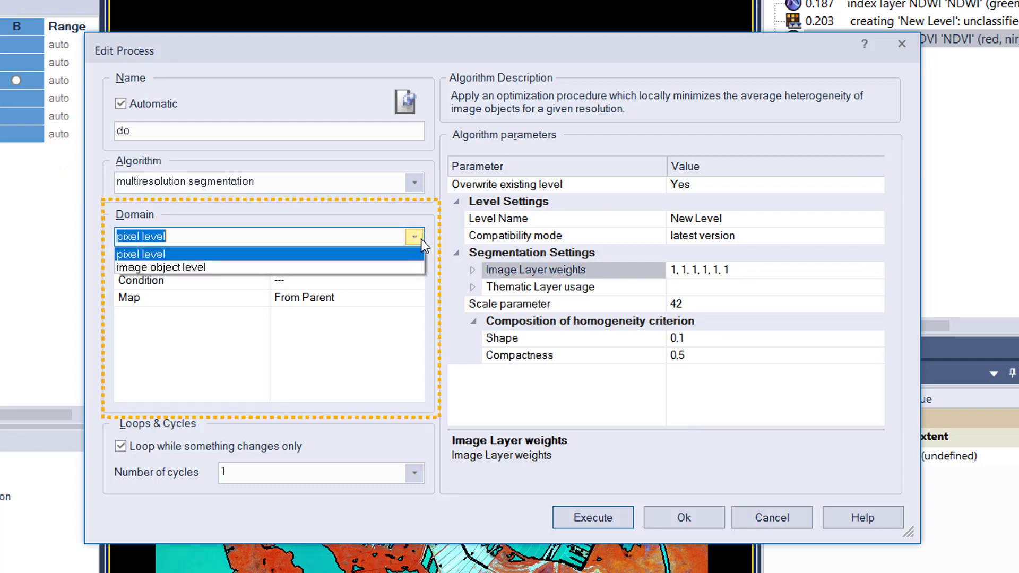
click(272, 267)
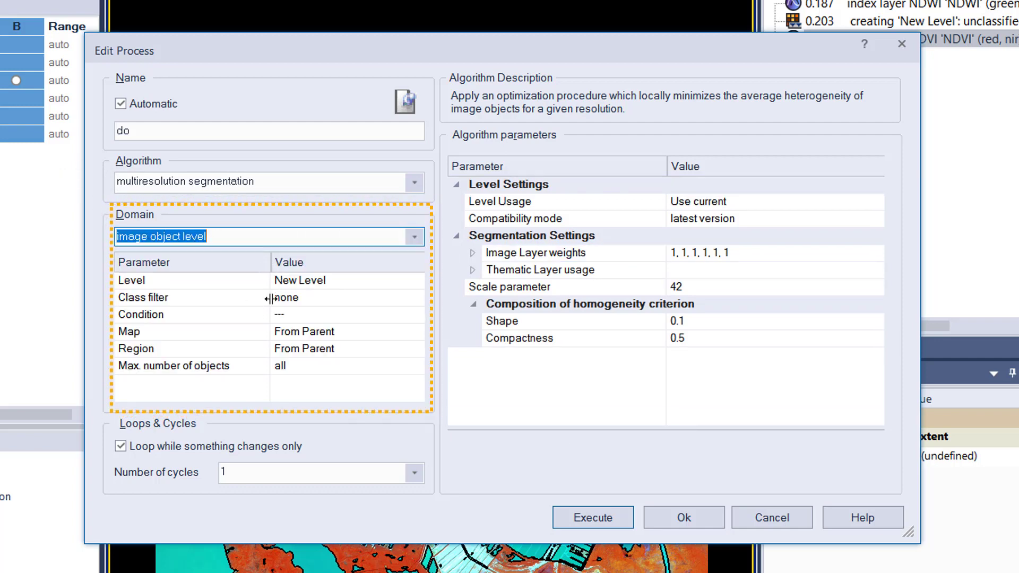
click(240, 300)
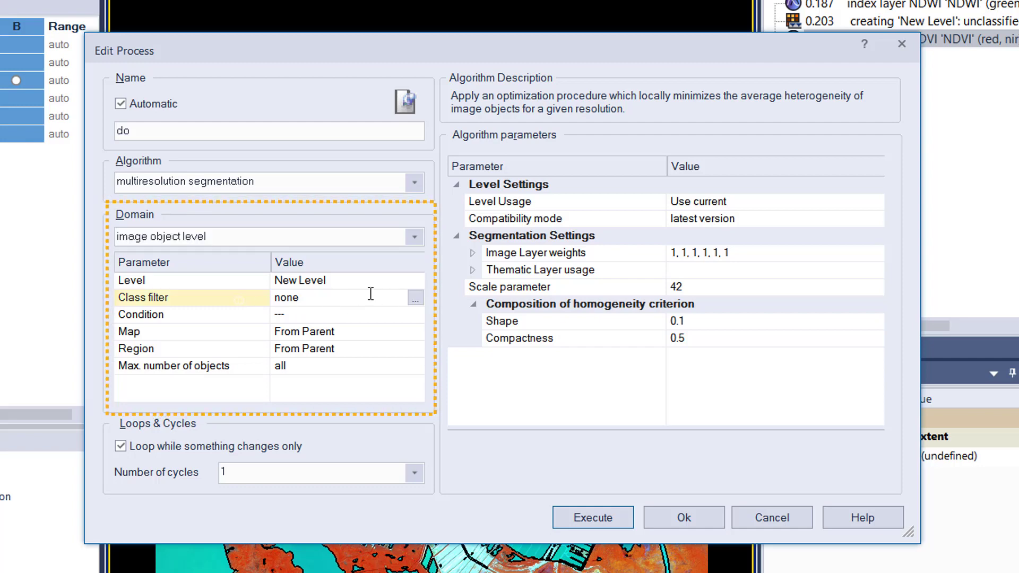
click(414, 299)
click(348, 149)
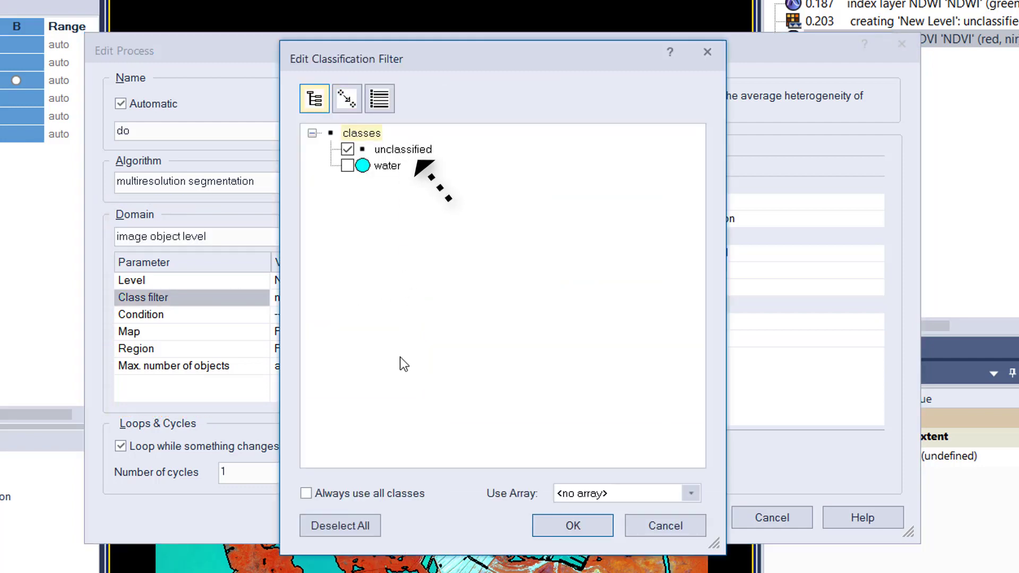
click(577, 522)
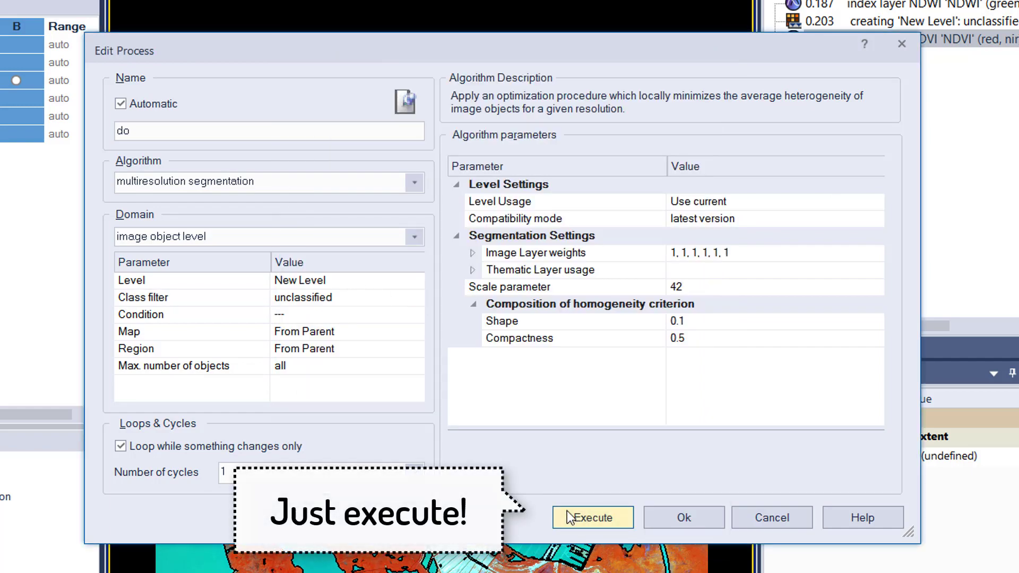
- Run the scale-42 segmentation, producing 5,599 objects, and zoom in on the new land segments
click(567, 510)
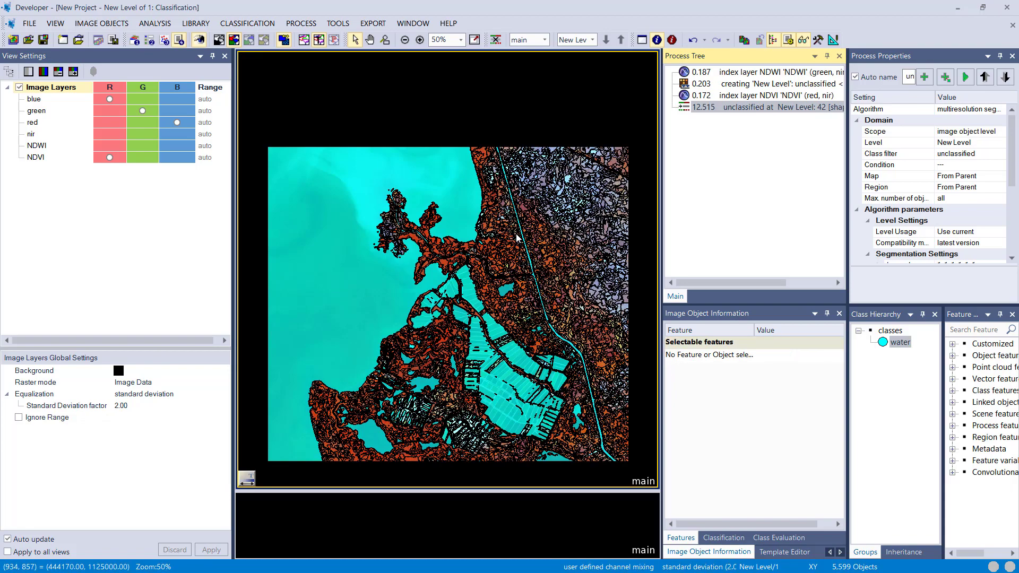
click(503, 235)
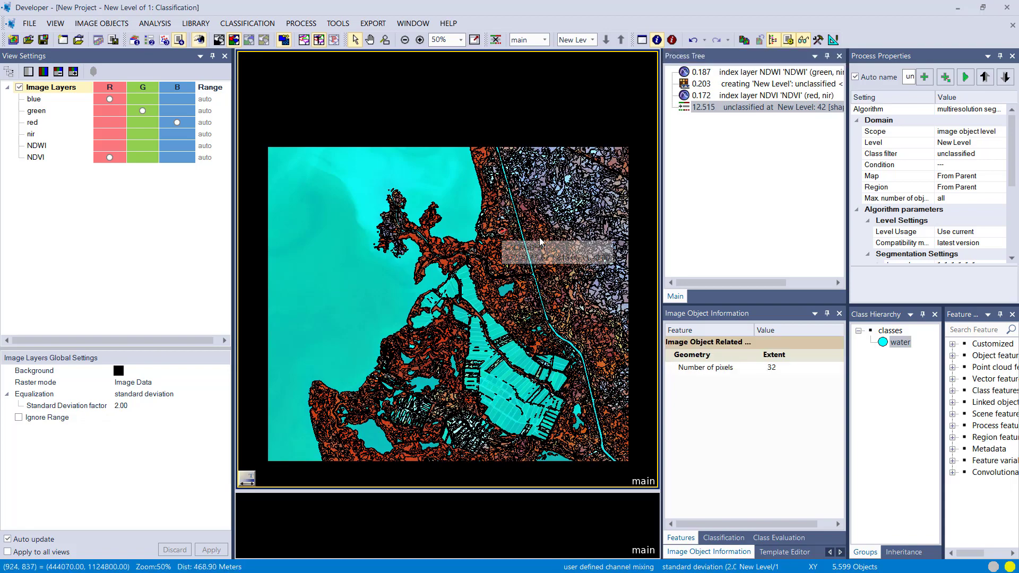
click(539, 239)
scroll(545, 257, up, 1)
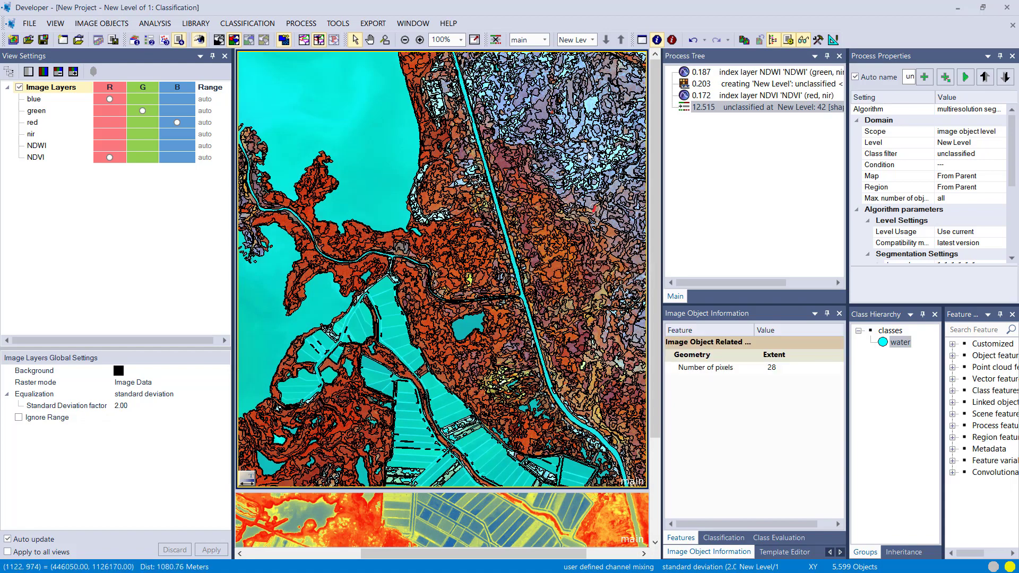
click(587, 151)
scroll(489, 254, right, 1)
scroll(491, 253, right, 1)
- Inspect the large water object and several small segments, and enlarge the lower comparison view
click(345, 166)
click(539, 273)
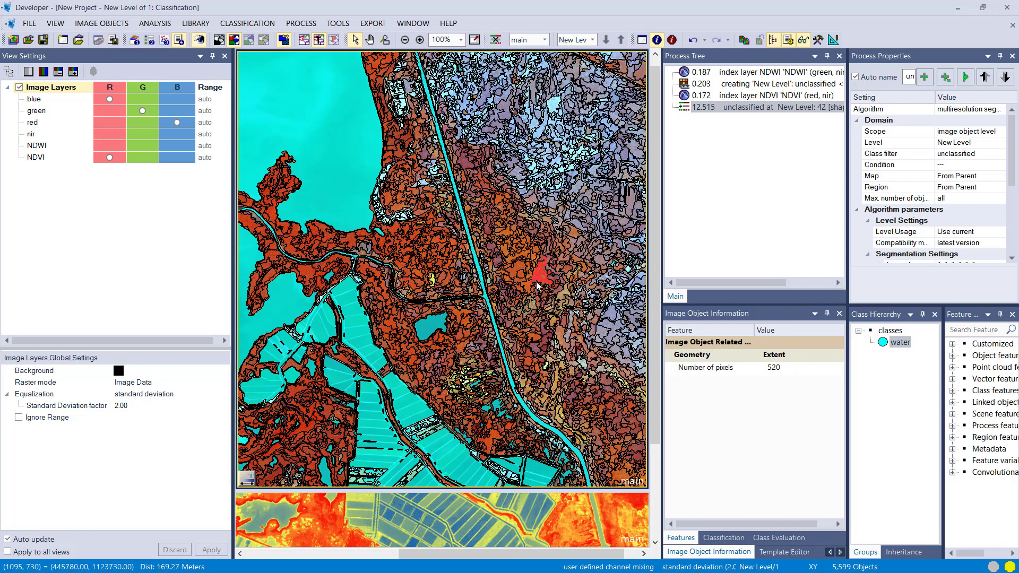
click(423, 272)
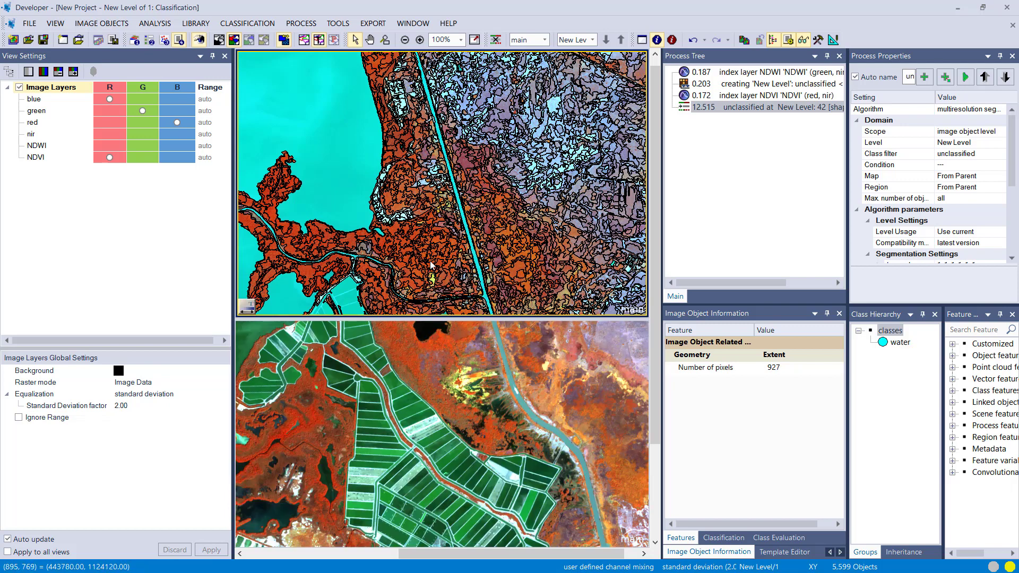
click(423, 252)
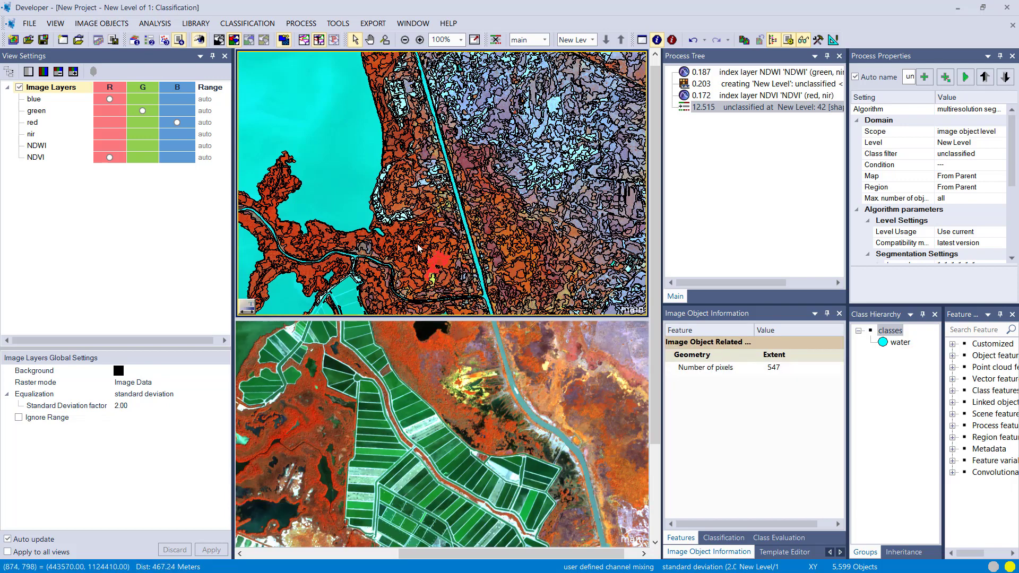
click(495, 207)
click(493, 222)
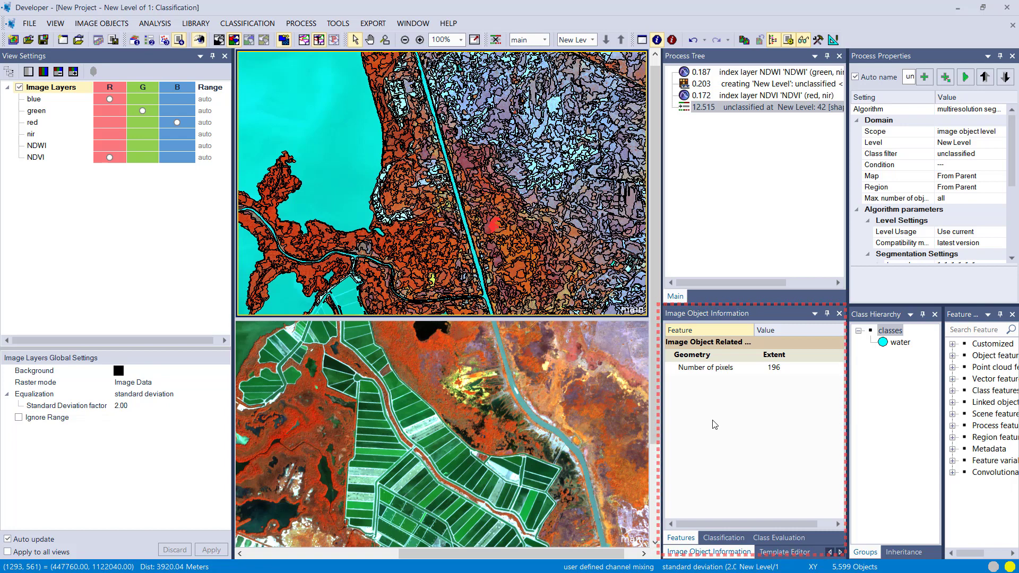
- Add Object features > Layer values > Mean > NDVI to the displayed object features
right_click(714, 388)
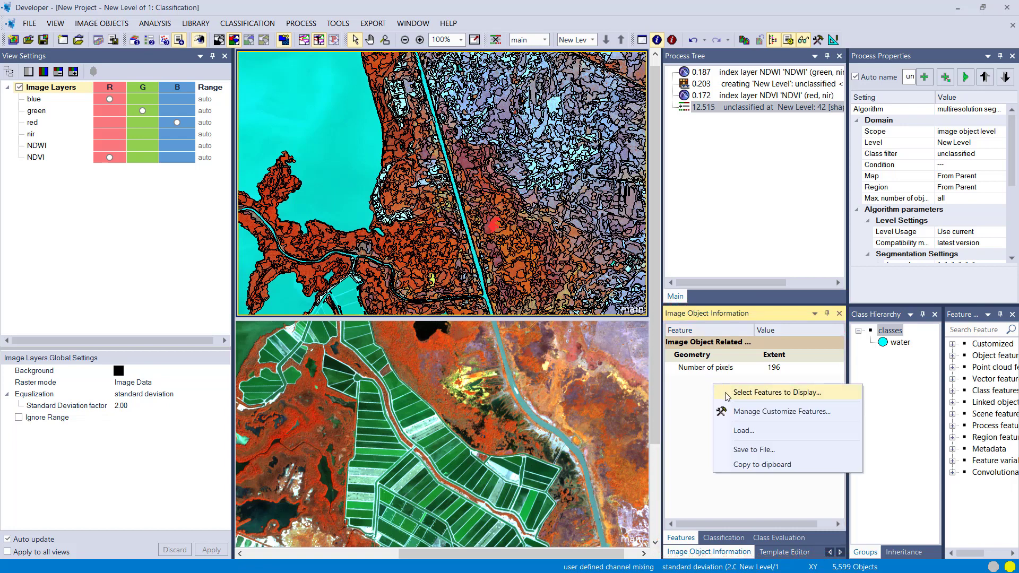
click(725, 392)
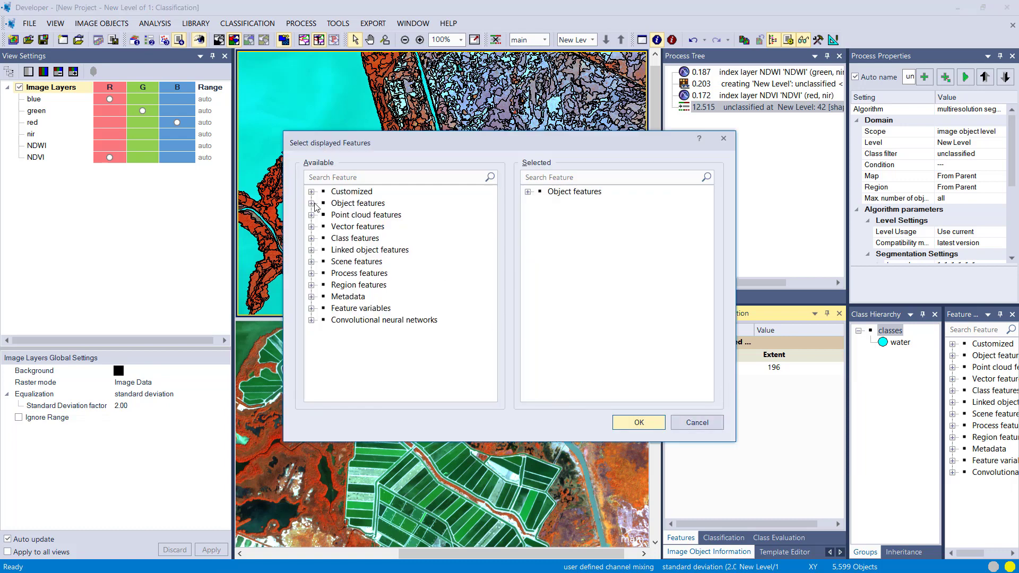
click(312, 204)
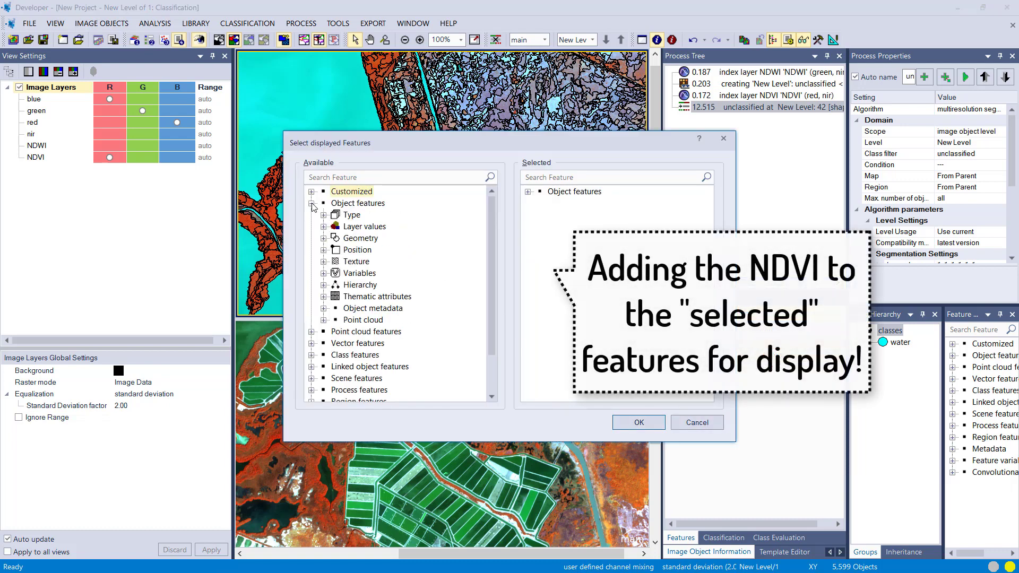
click(324, 227)
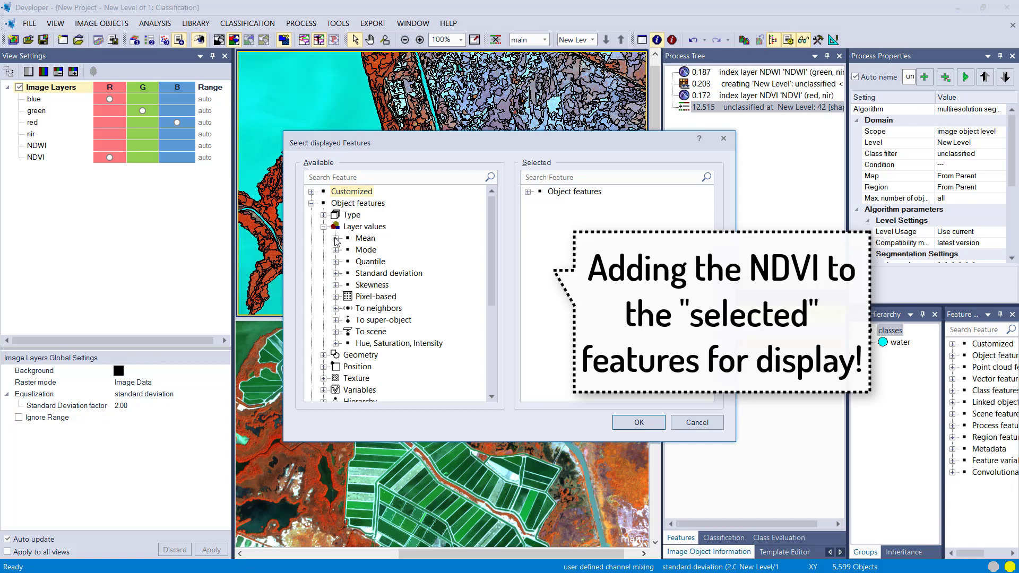
click(336, 239)
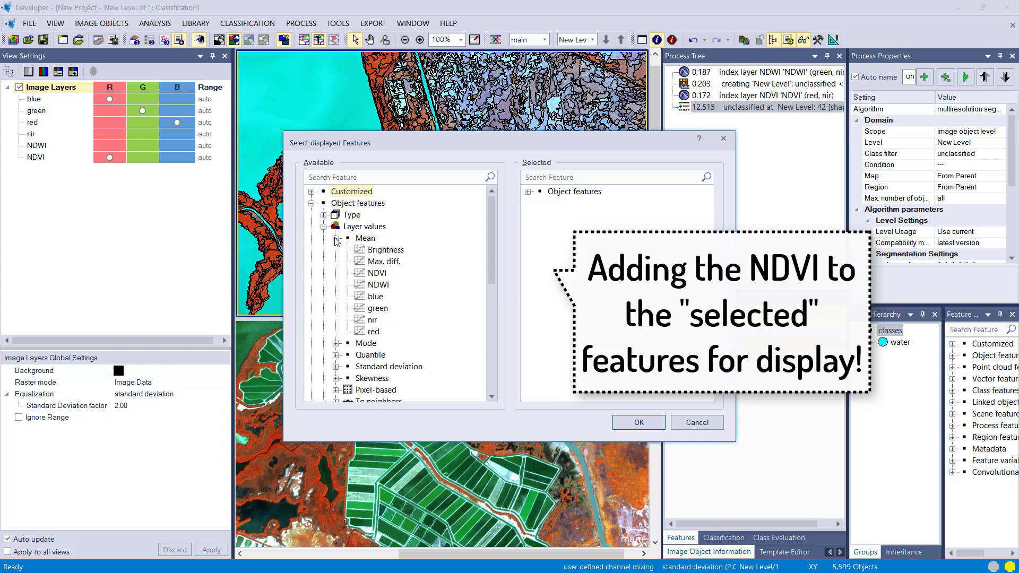
click(372, 274)
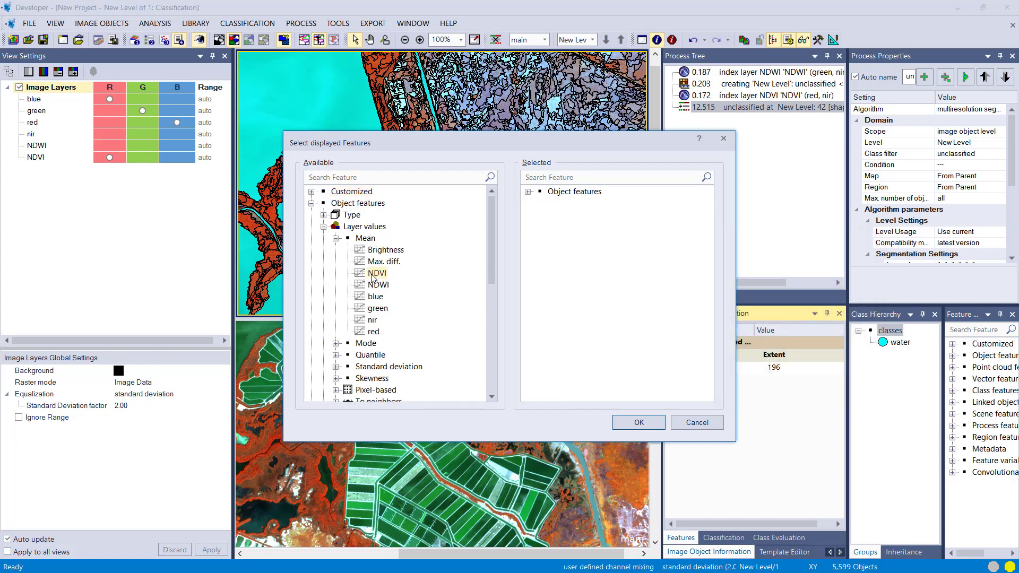
double_click(372, 275)
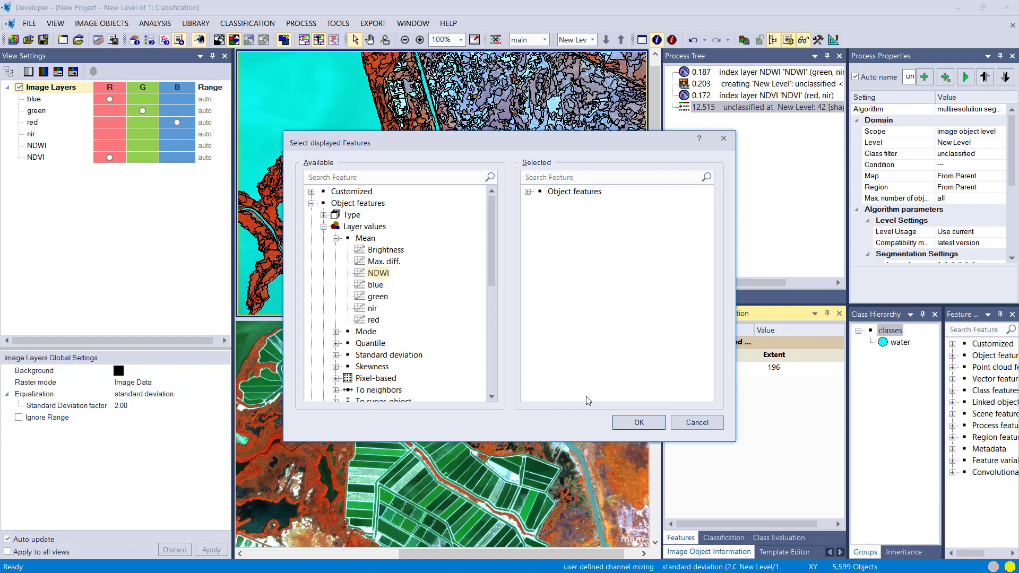
click(640, 422)
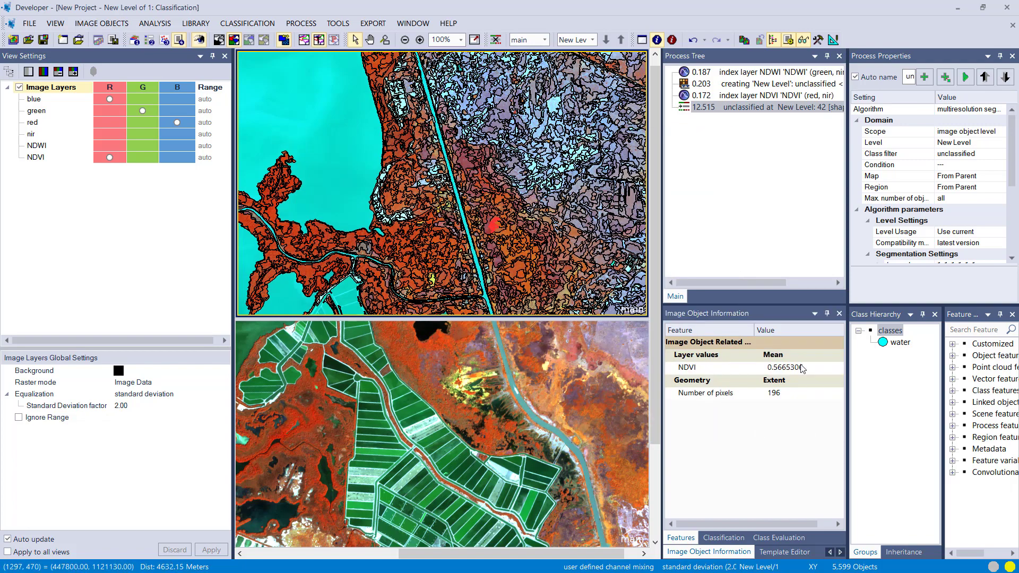
- Read the mean NDVI of several vegetated and bluish bare-ground objects
scroll(489, 227, up, 4)
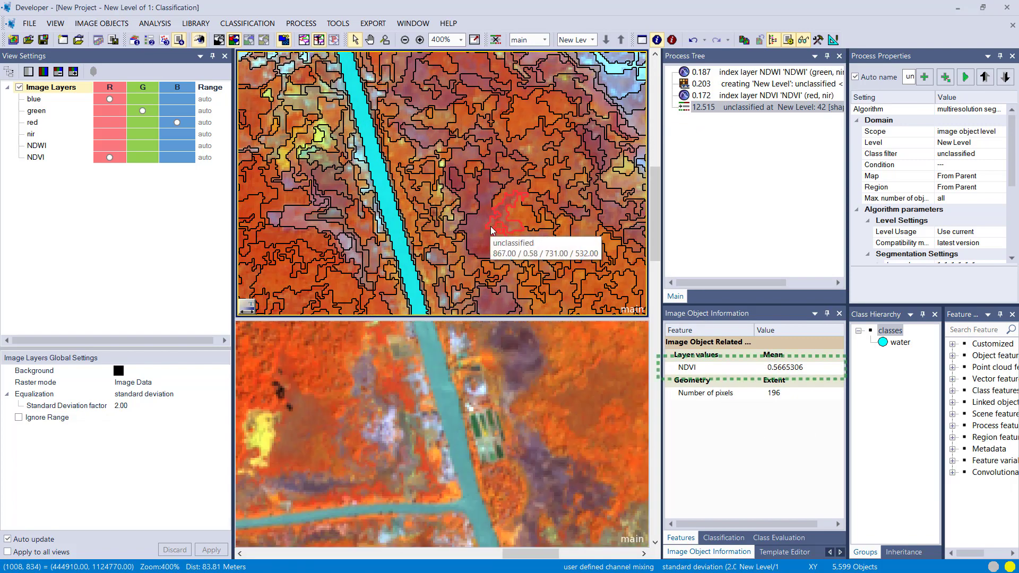
click(487, 249)
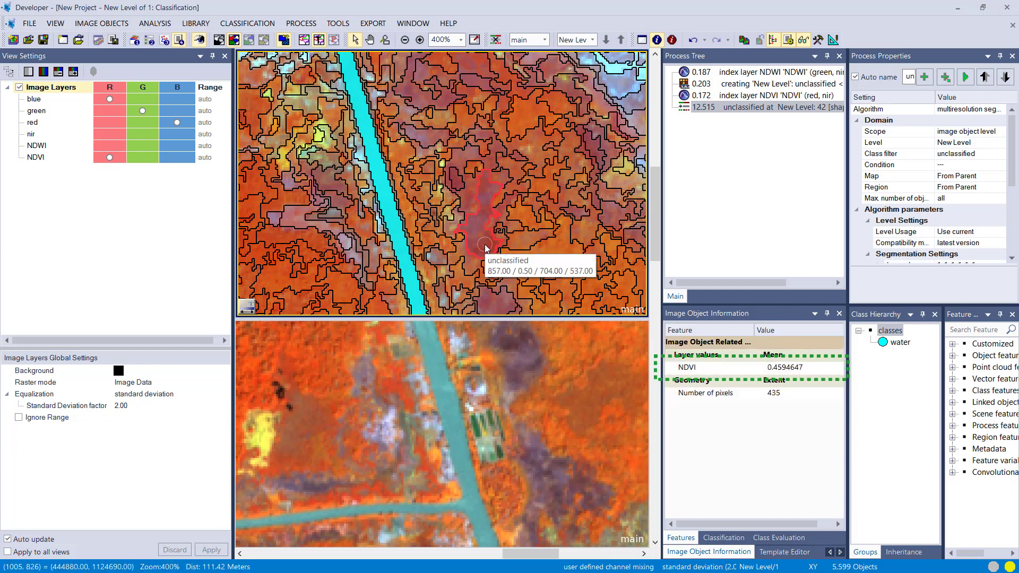
click(543, 243)
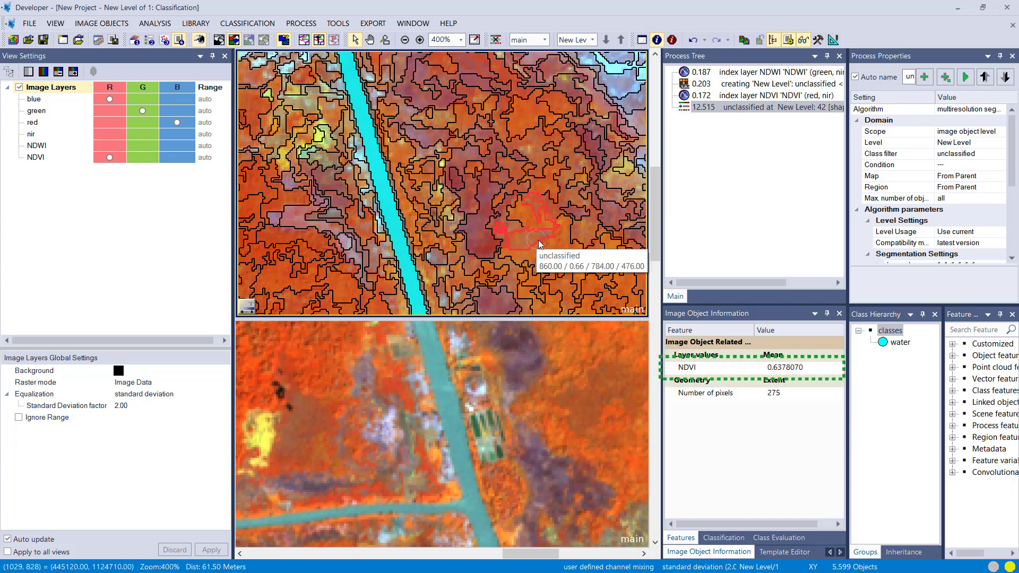
click(549, 250)
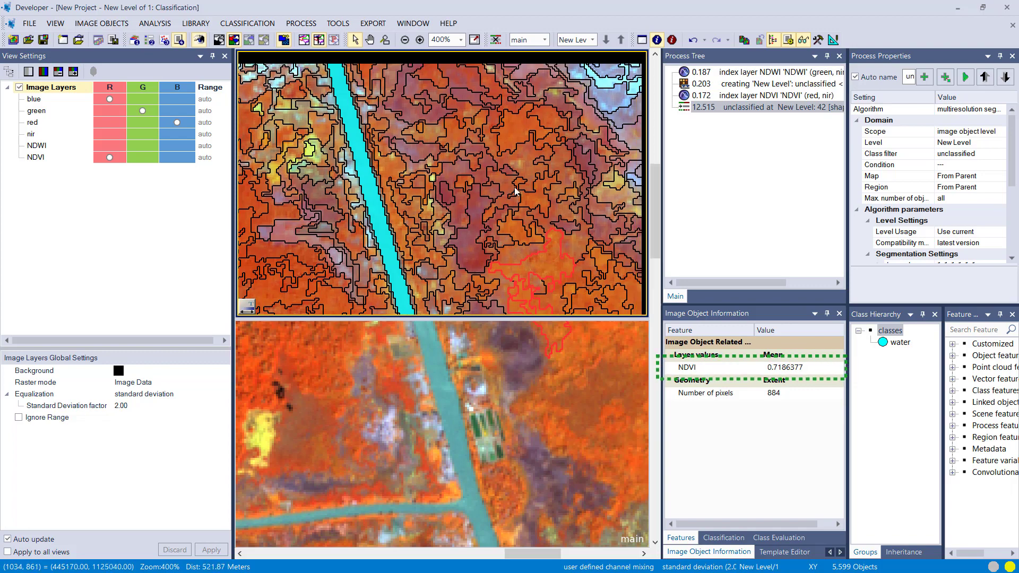
click(438, 262)
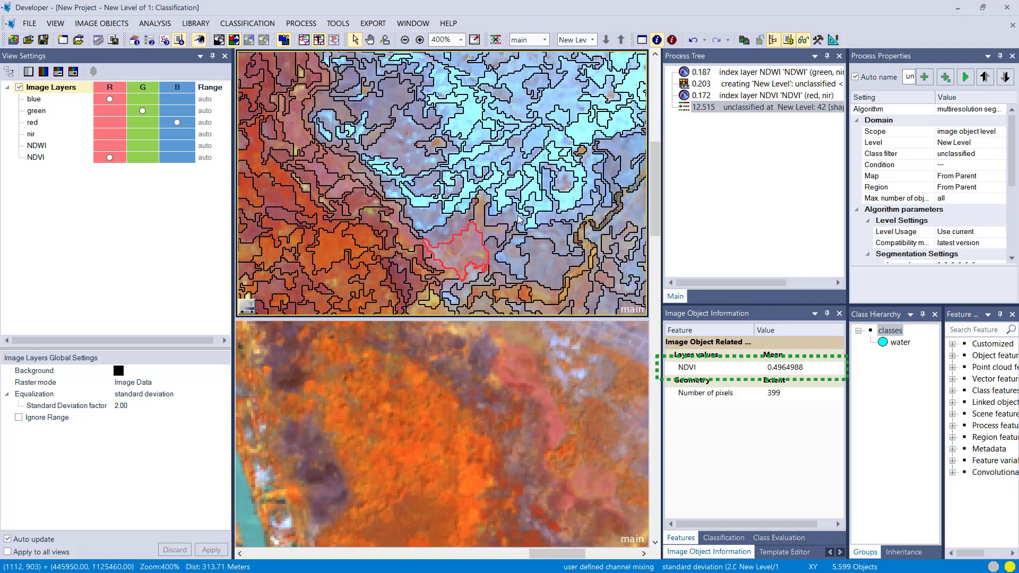
click(496, 218)
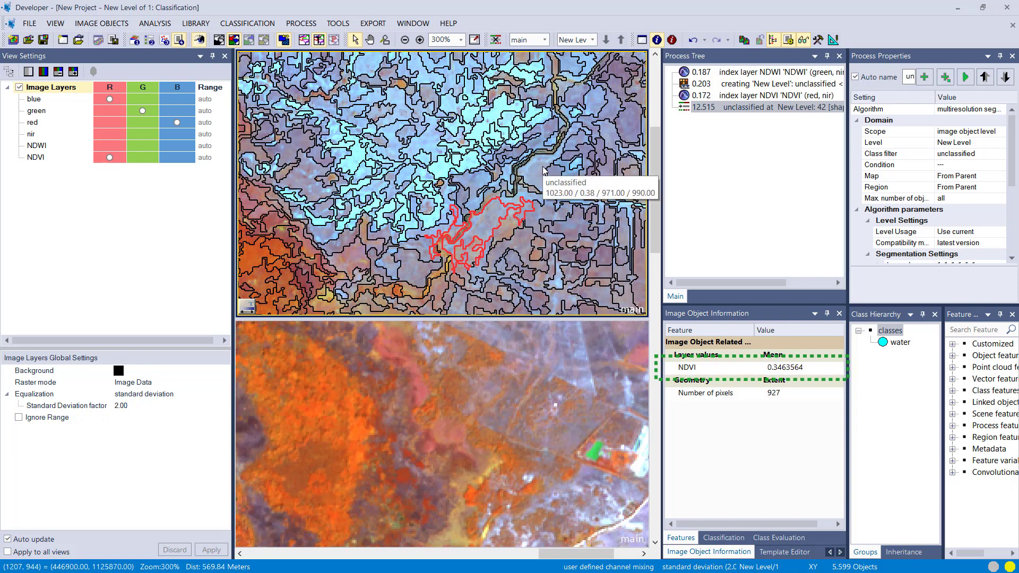
click(543, 171)
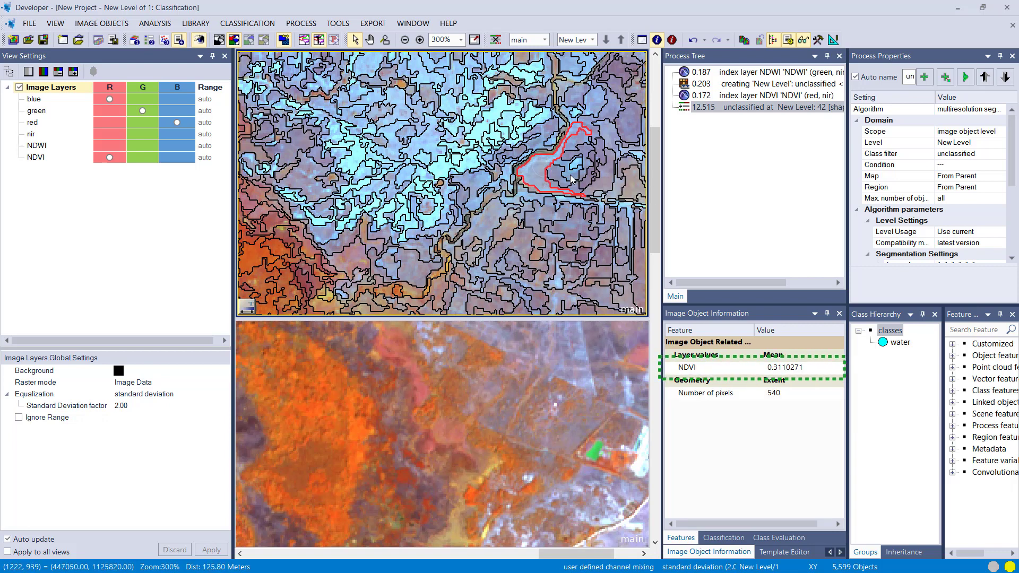
click(523, 244)
- Check the mean NDVI of objects near the river and in another panned area
scroll(525, 244, down, 1)
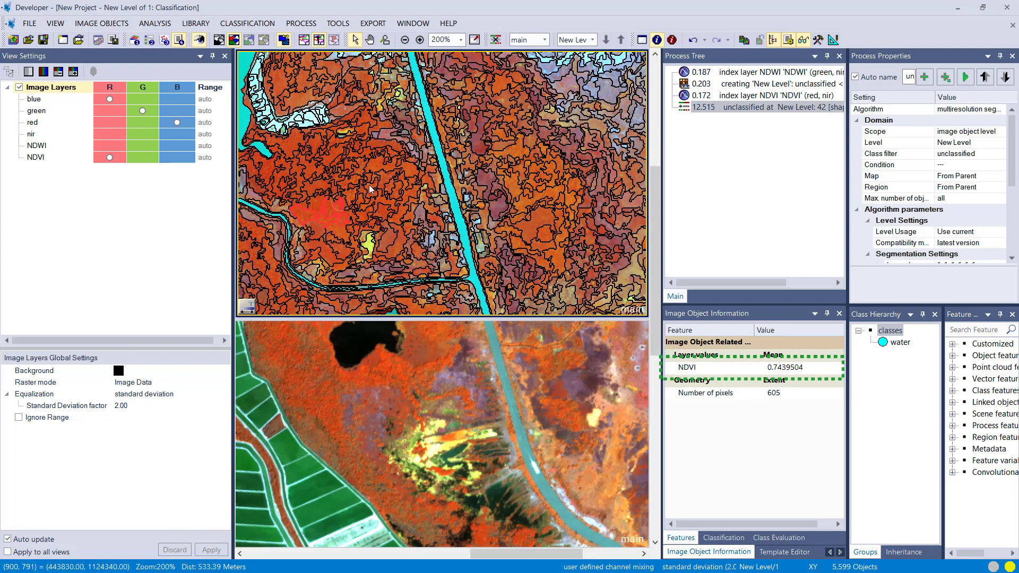
click(369, 186)
click(702, 147)
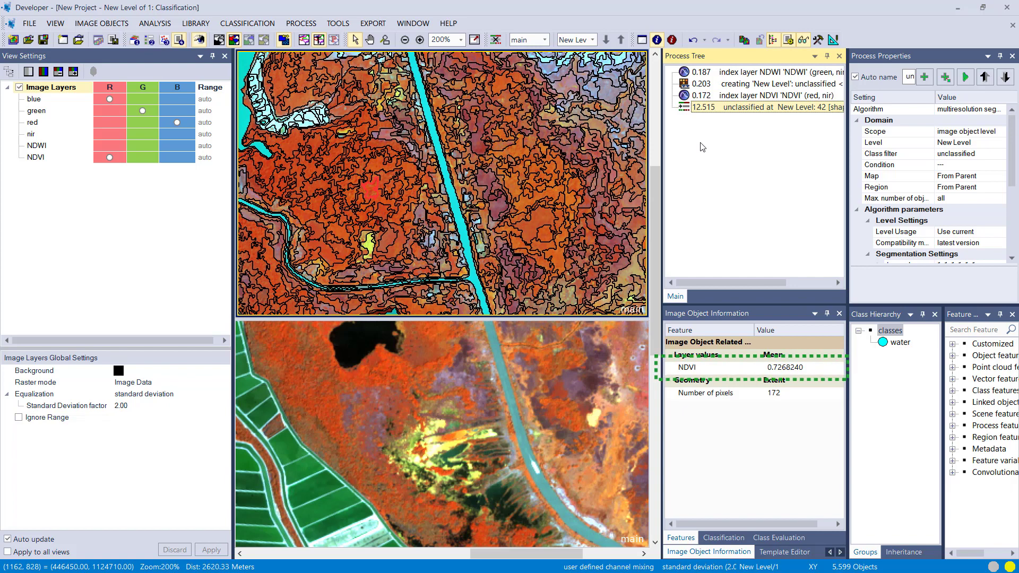
click(594, 125)
drag(588, 160, 447, 230)
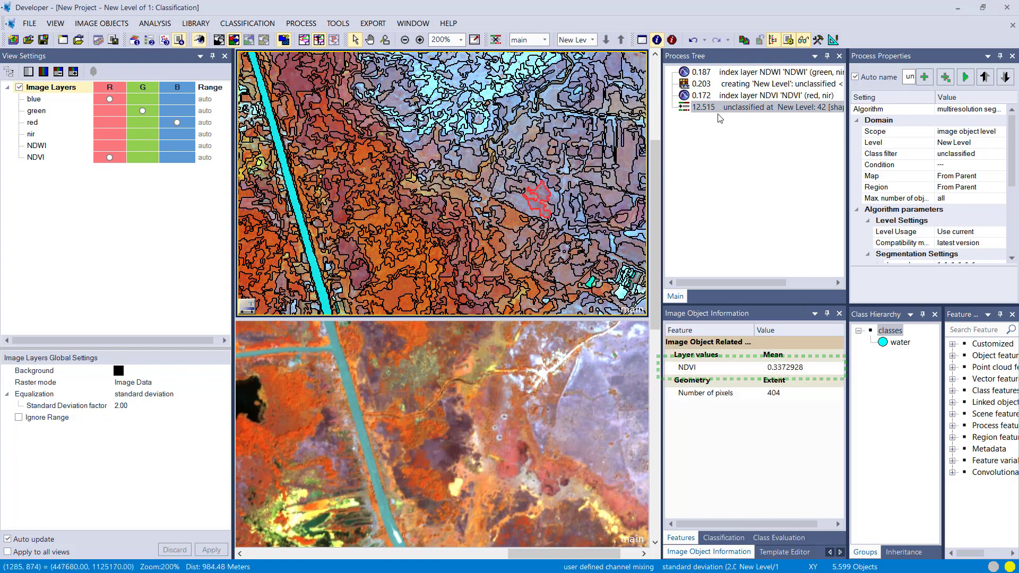
- Append a new process after the last one, using the assign class algorithm
right_click(721, 137)
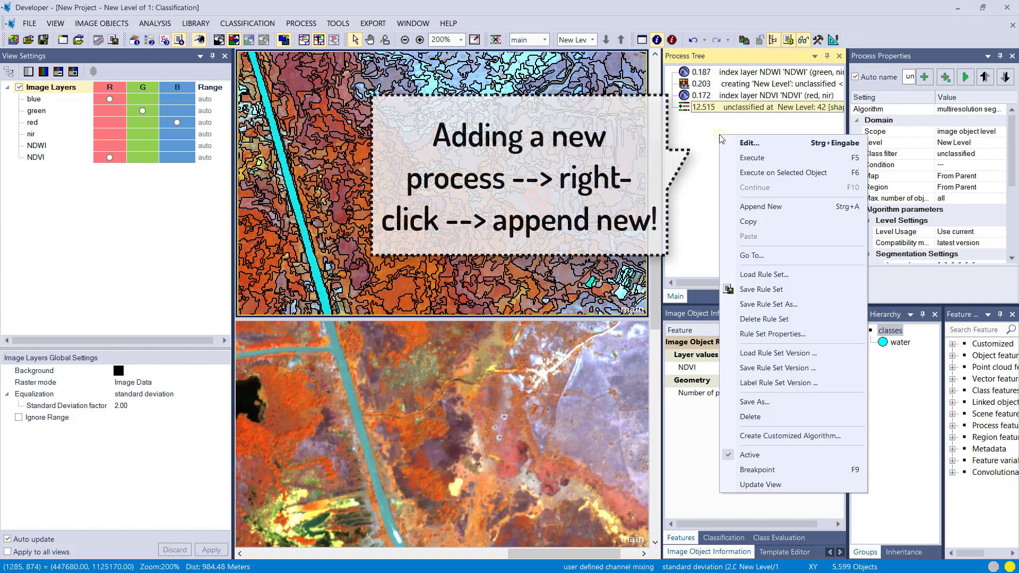
click(757, 207)
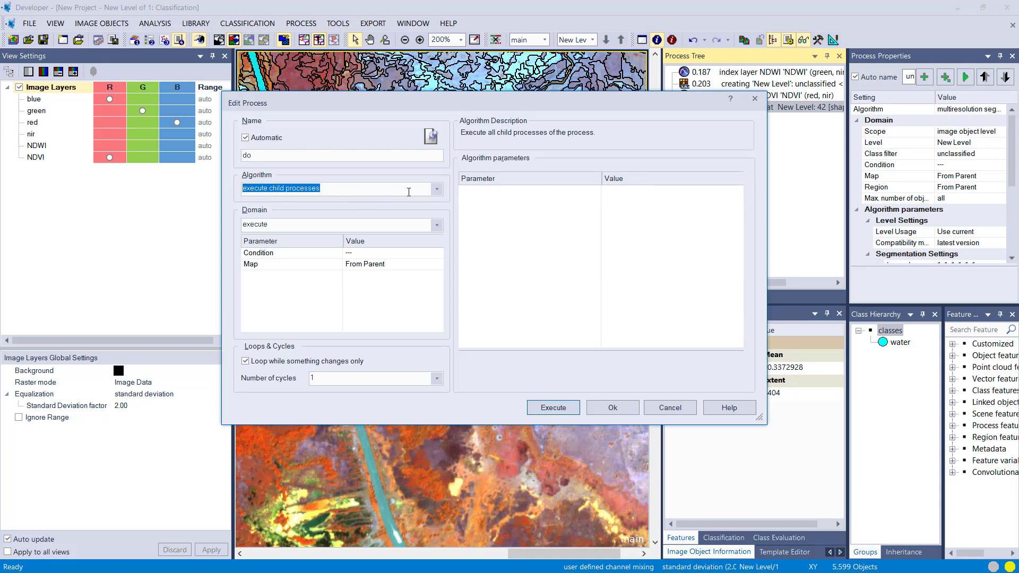
click(436, 190)
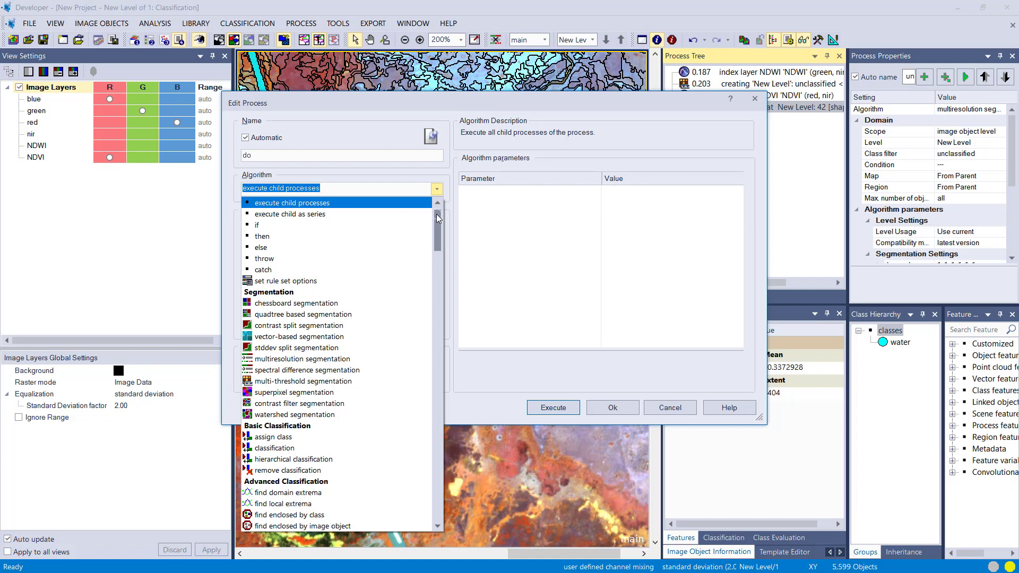
drag(436, 215, 411, 243)
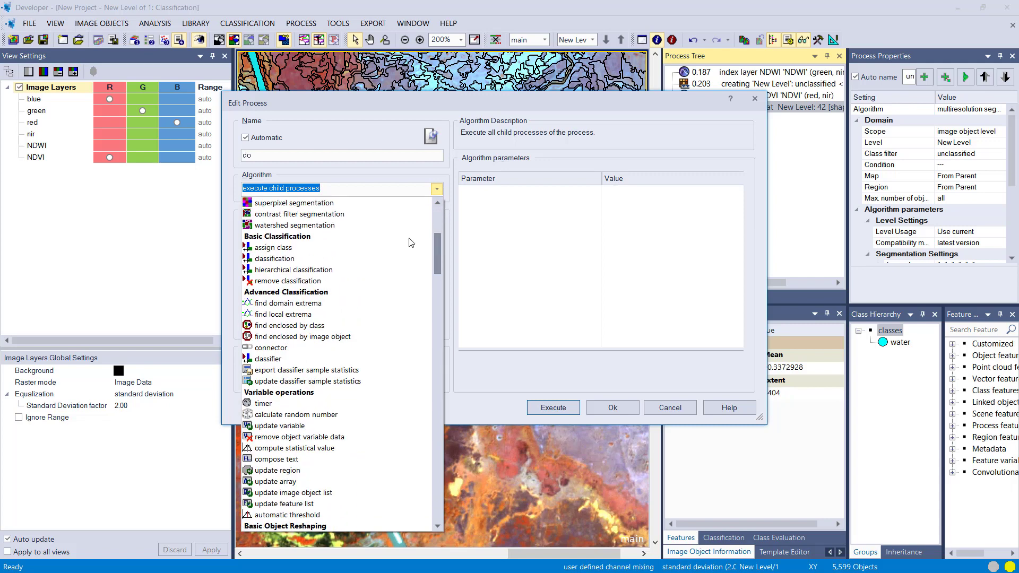
click(364, 248)
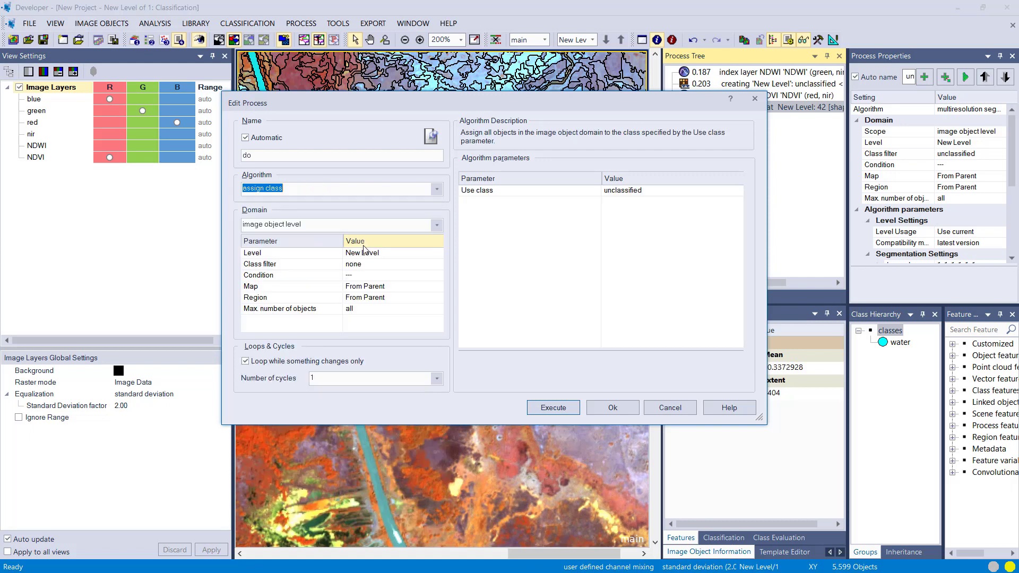
- Limit the new process's class filter to unclassified objects and start defining its condition
click(424, 265)
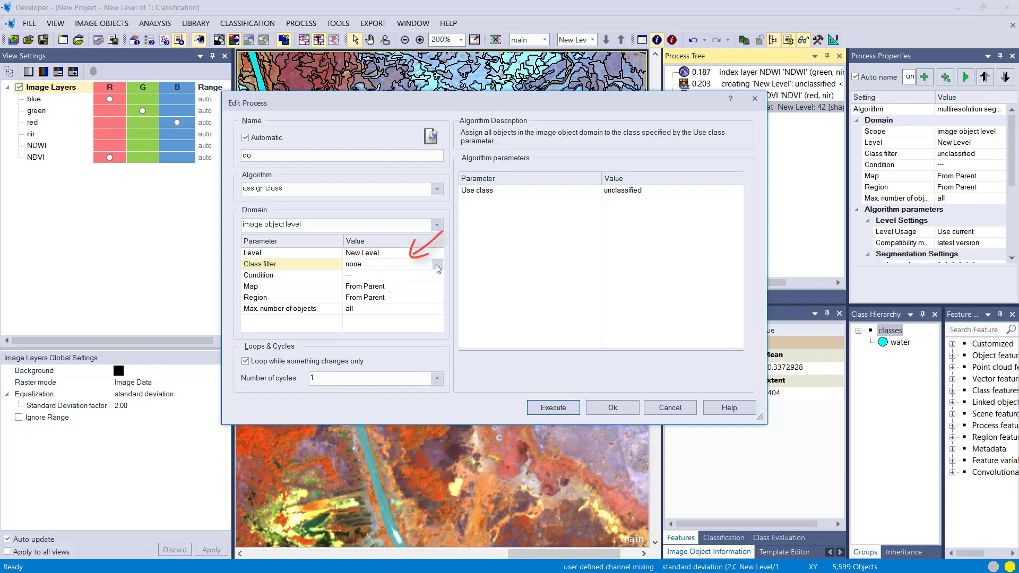
click(437, 268)
click(433, 168)
click(540, 413)
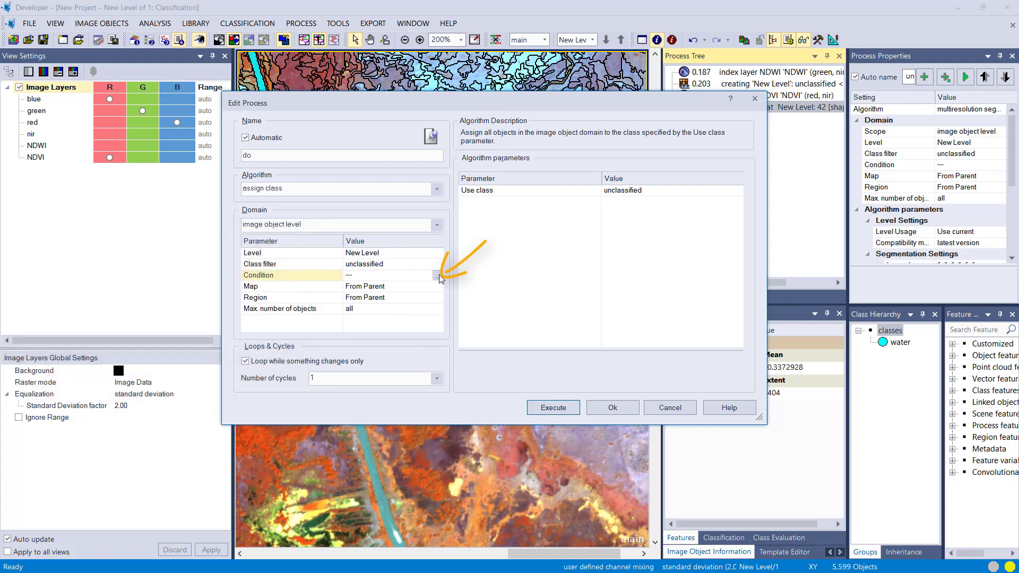
click(438, 275)
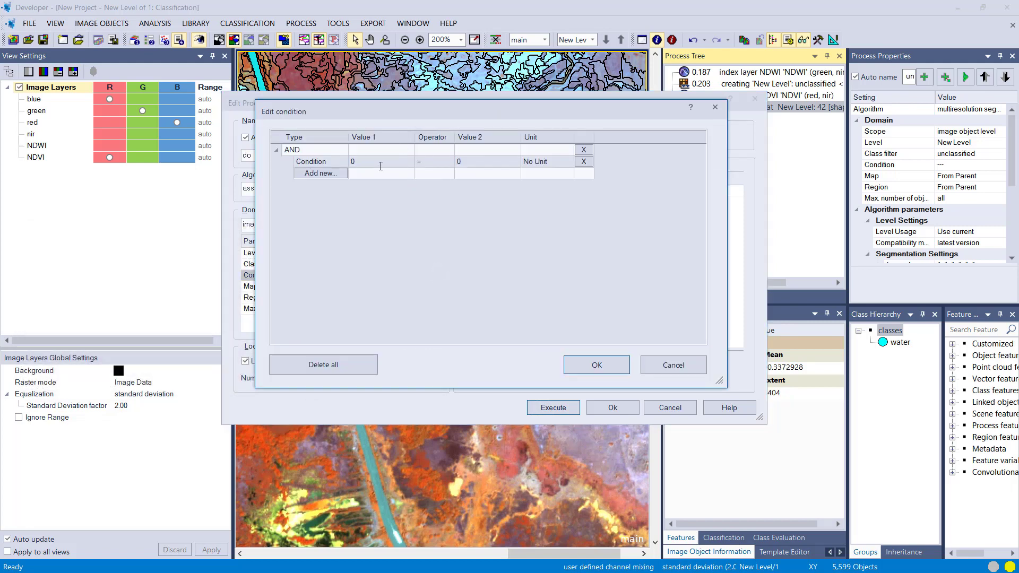
- Set the process condition to Mean NDVI >= 0.4
click(406, 163)
click(408, 162)
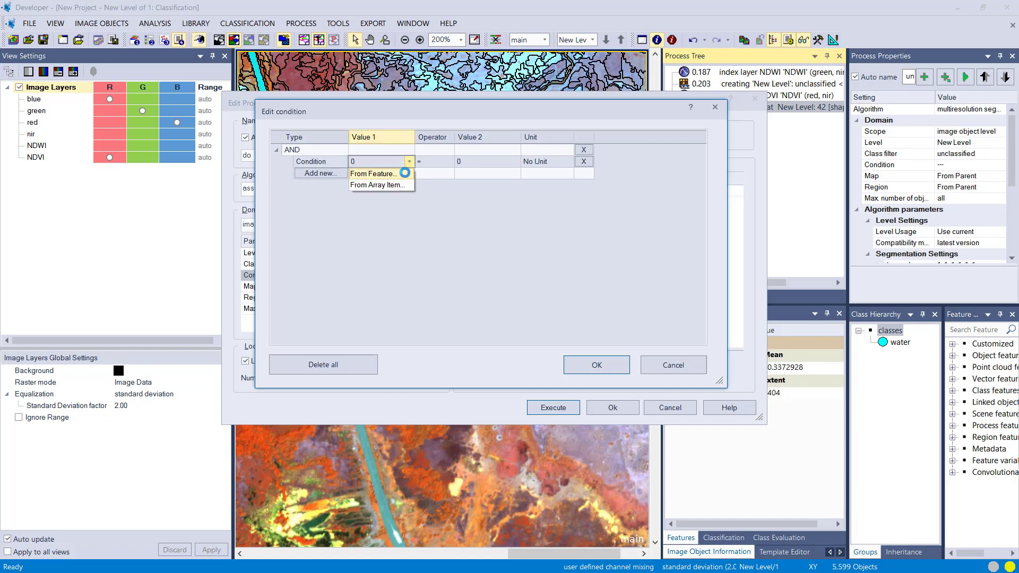
click(405, 173)
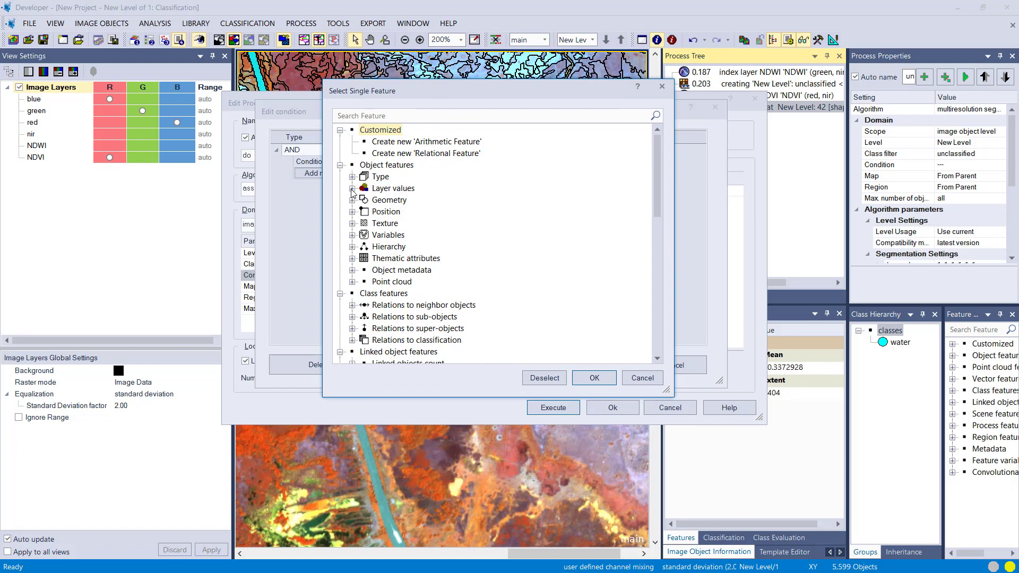
click(352, 188)
click(364, 200)
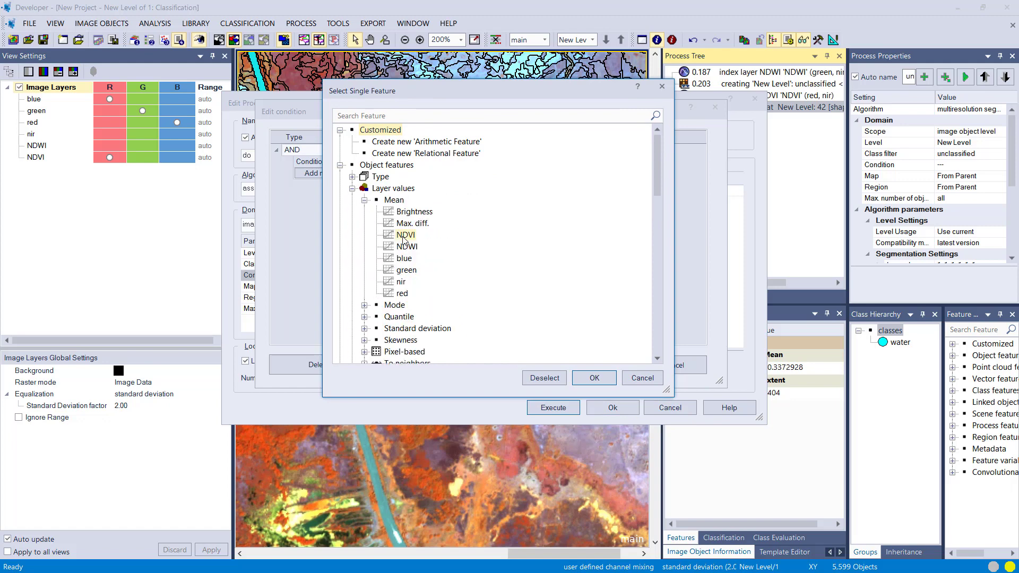
double_click(402, 237)
click(450, 162)
click(449, 162)
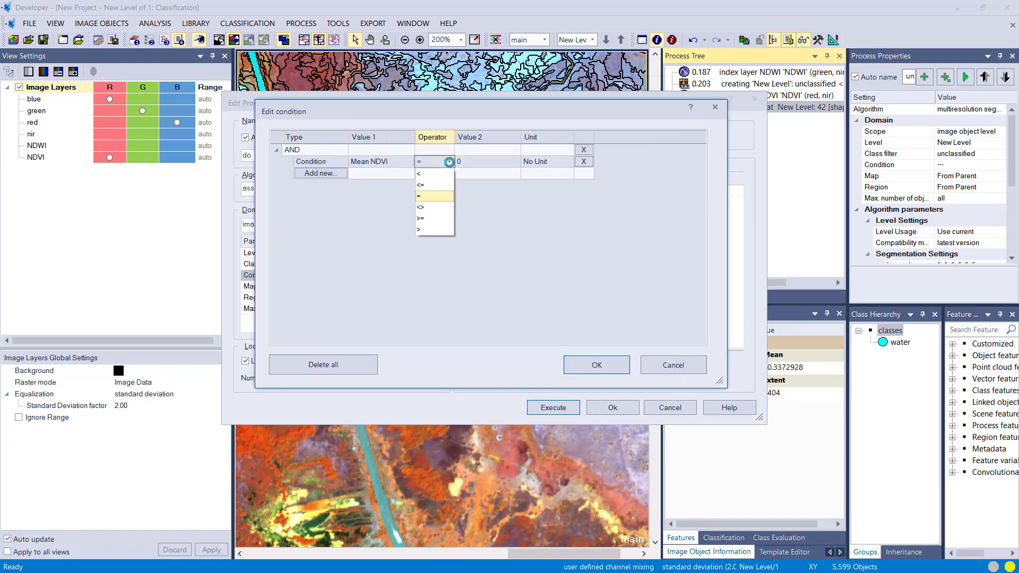
click(445, 218)
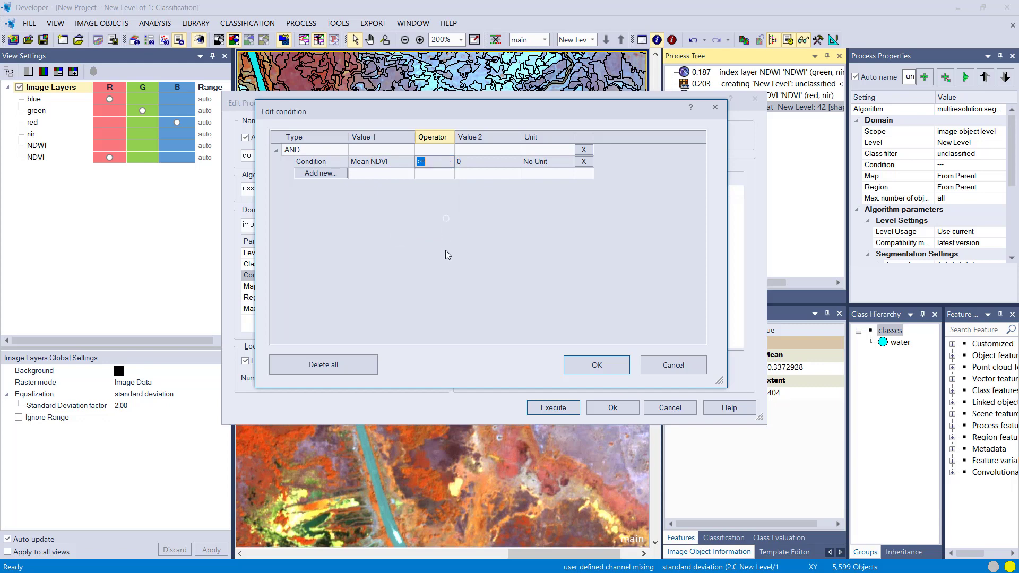
click(471, 161)
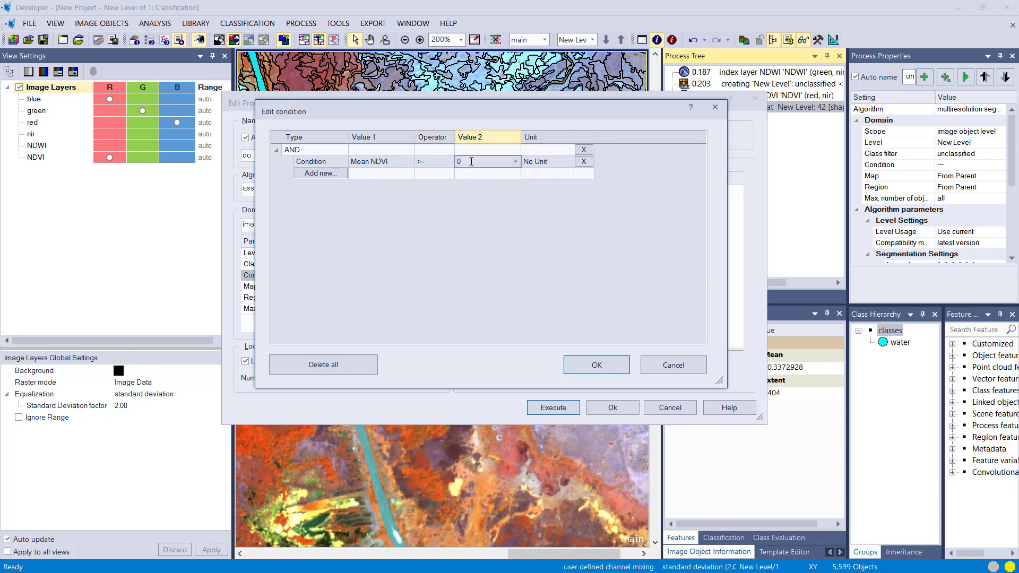
click(623, 238)
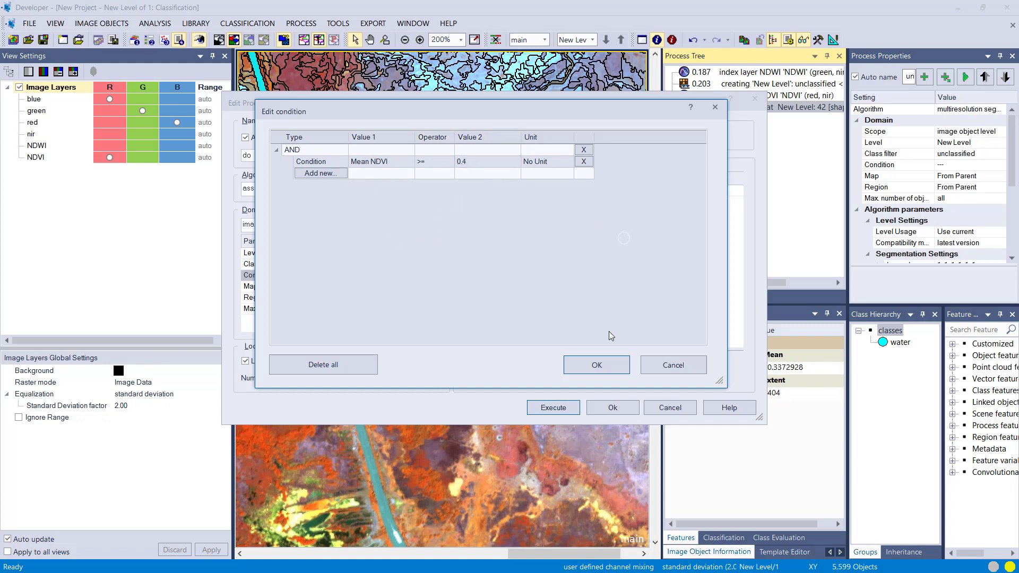
click(612, 368)
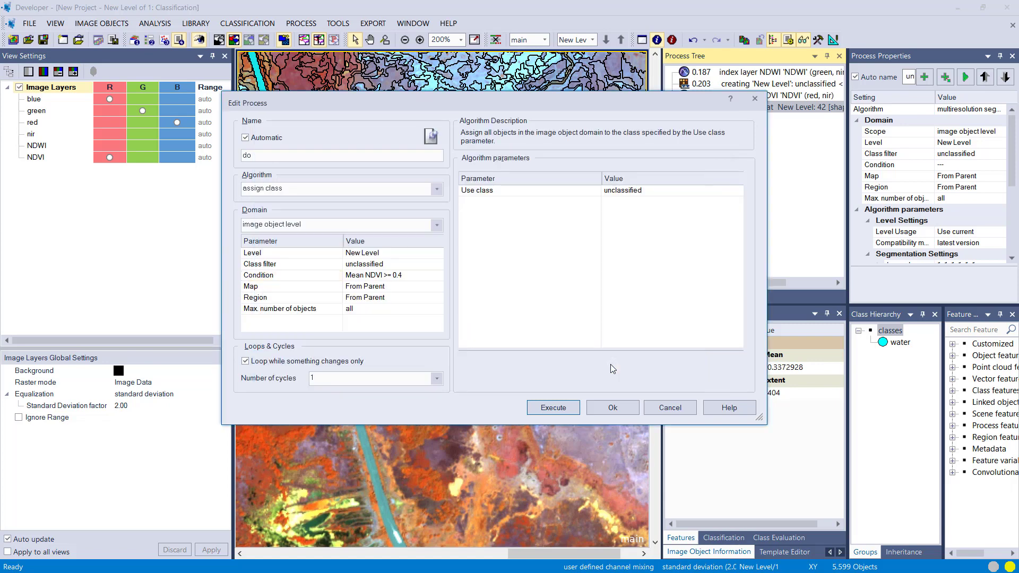
- Assign matching objects to a new green class named 'vegetation'
click(665, 193)
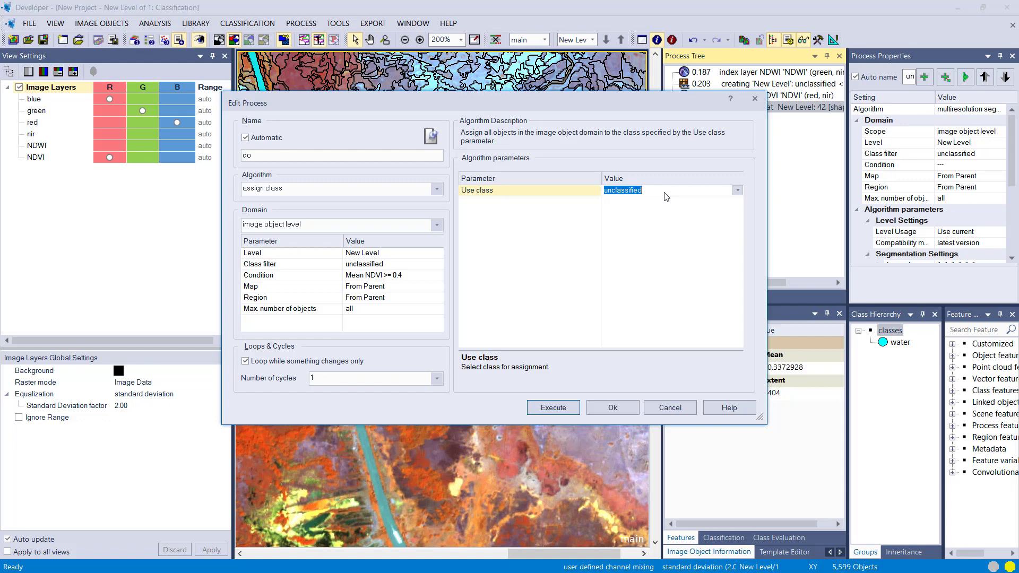
text(vegetation)
key(Return)
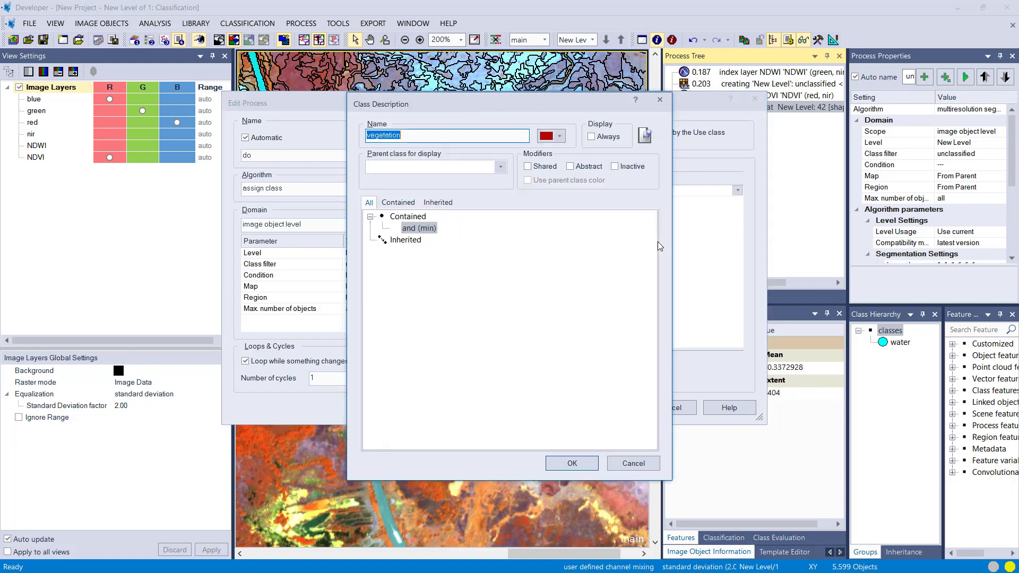
click(561, 139)
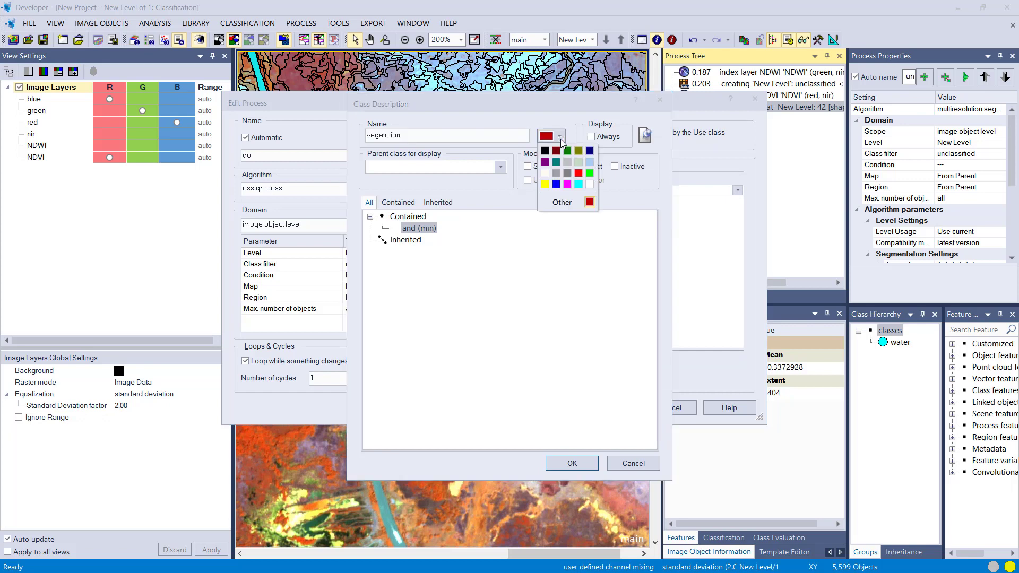
click(588, 173)
click(578, 463)
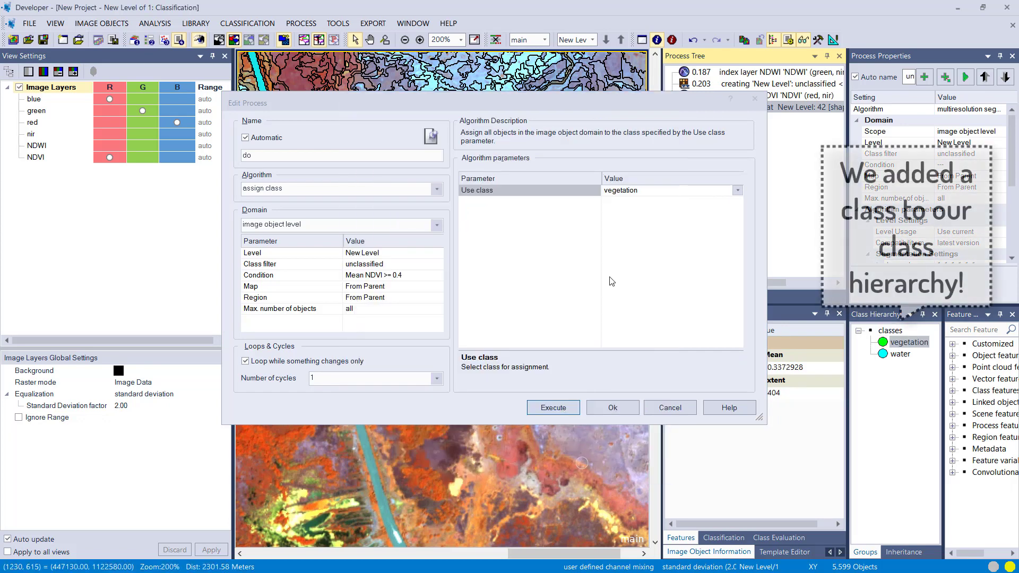
- Execute the vegetation process, hide object outlines, and check NDVI on three sample objects
click(572, 409)
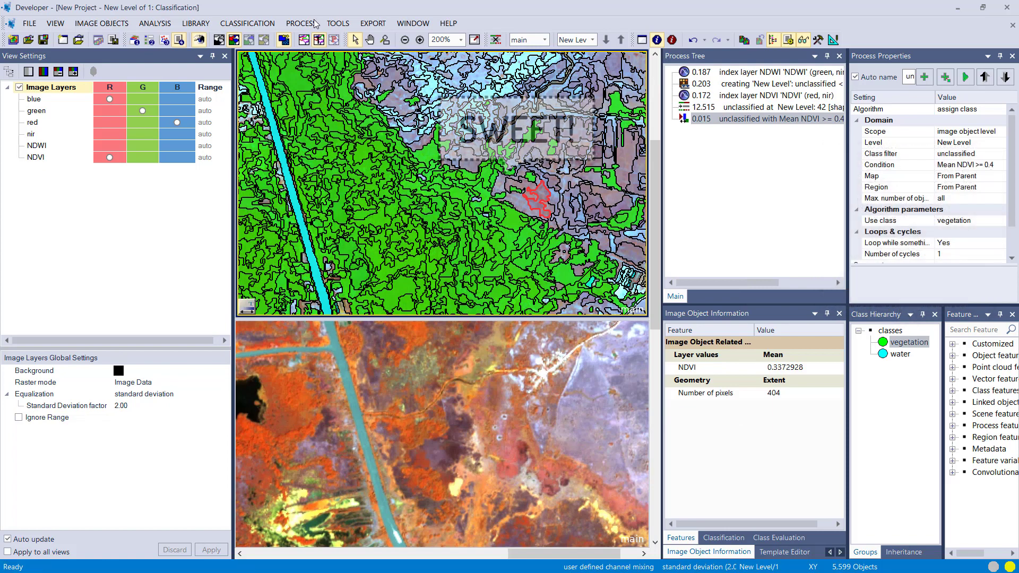
click(319, 40)
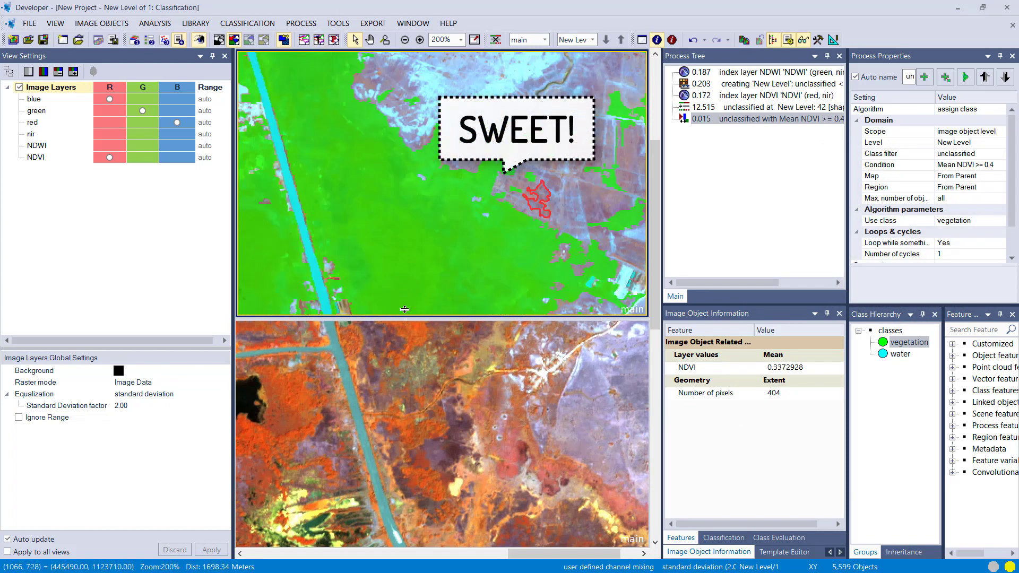
drag(405, 320, 437, 303)
click(553, 151)
click(532, 133)
click(588, 176)
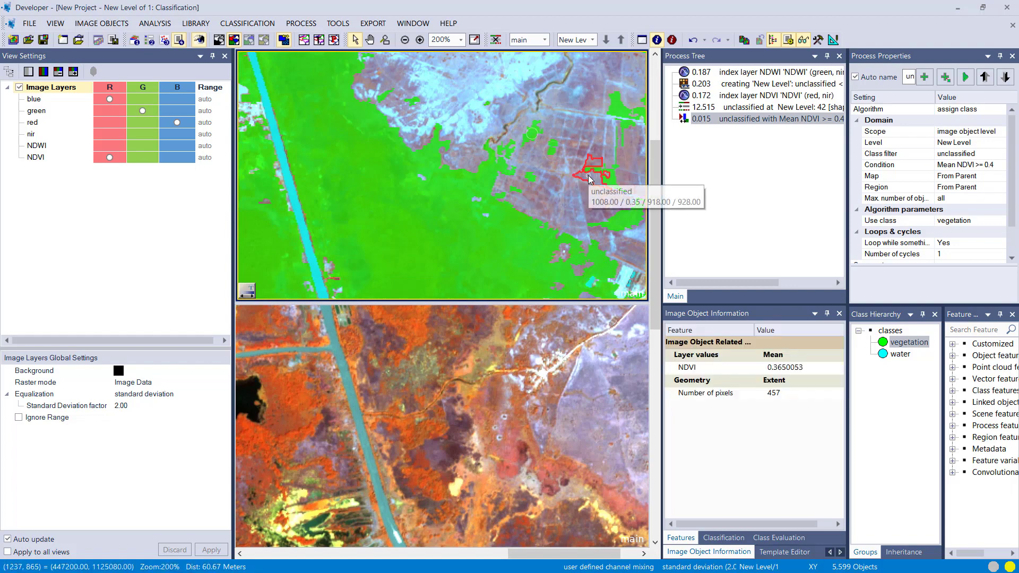
- Zoom out, enlarge the classified view, and adjust the classification overlay's transparency
scroll(555, 251, down, 2)
drag(556, 301, 568, 477)
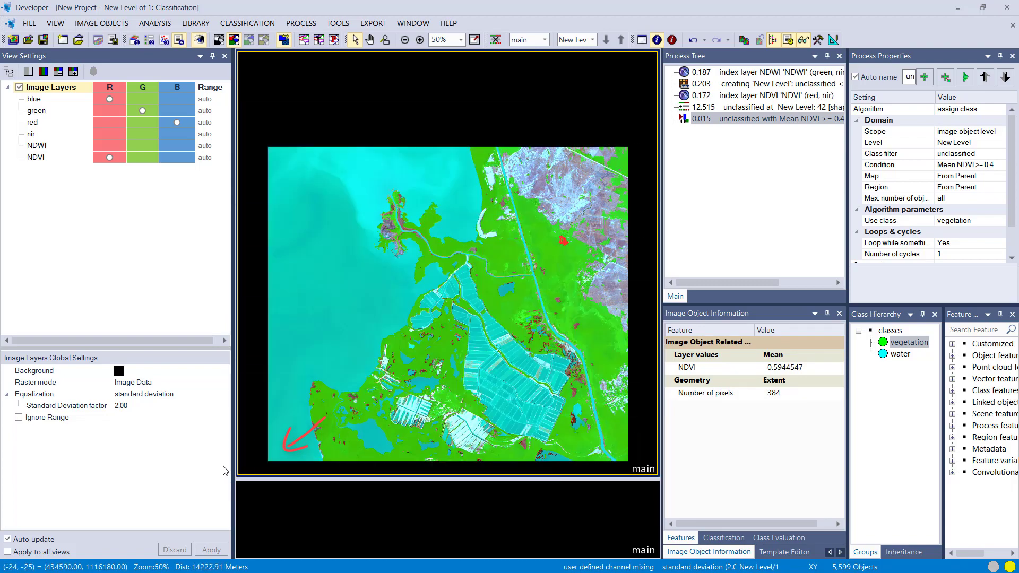
mouse_move(347, 469)
drag(328, 466, 343, 466)
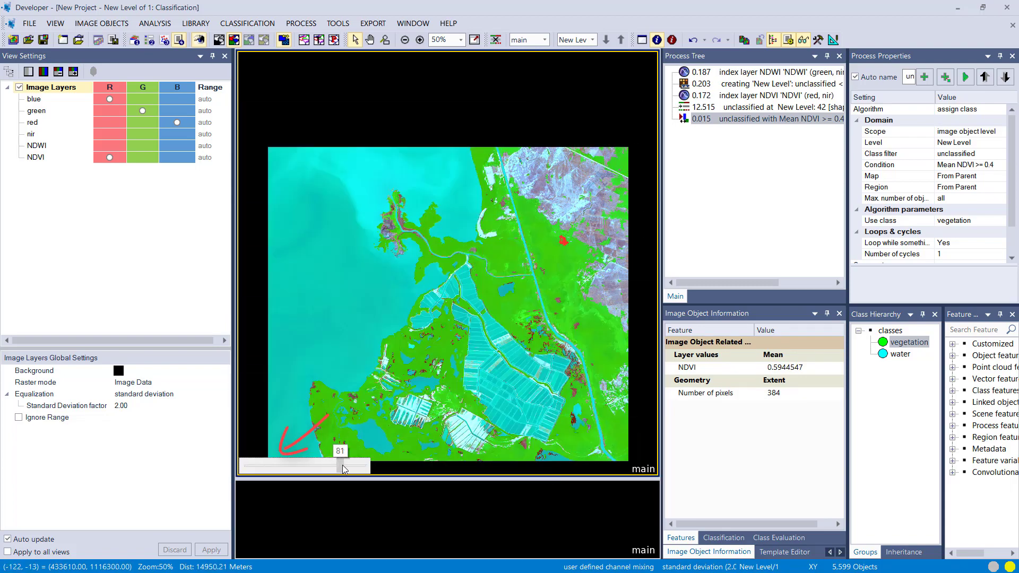
click(706, 176)
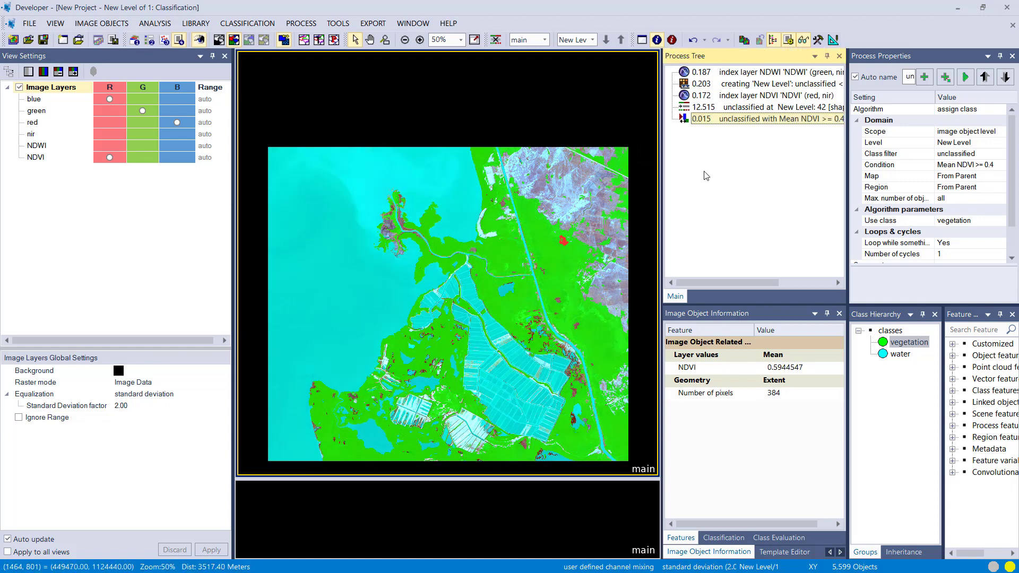
- Append another assign class process restricted to unclassified objects
right_click(719, 137)
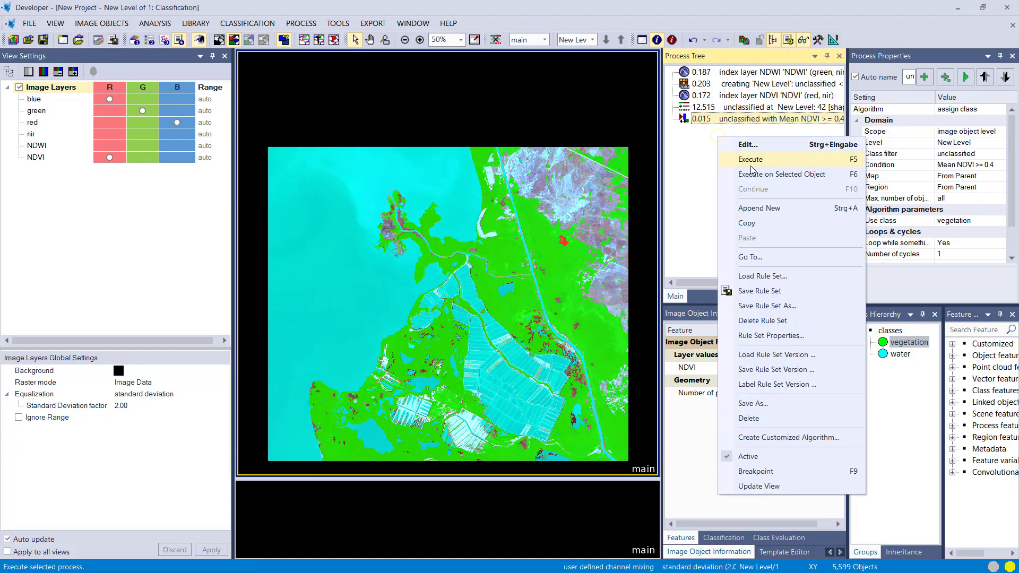
click(760, 209)
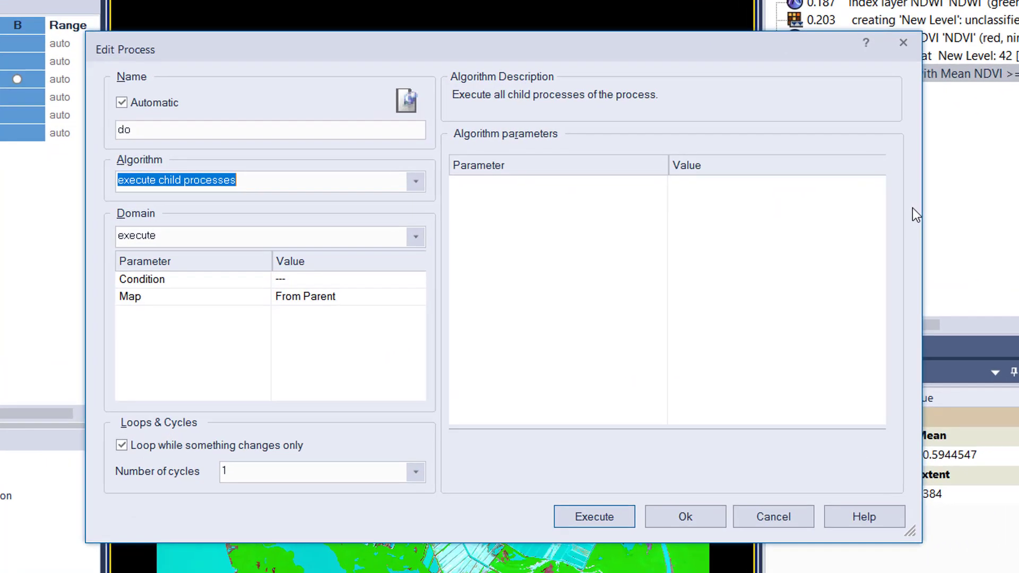
key(Delete)
text(assign class)
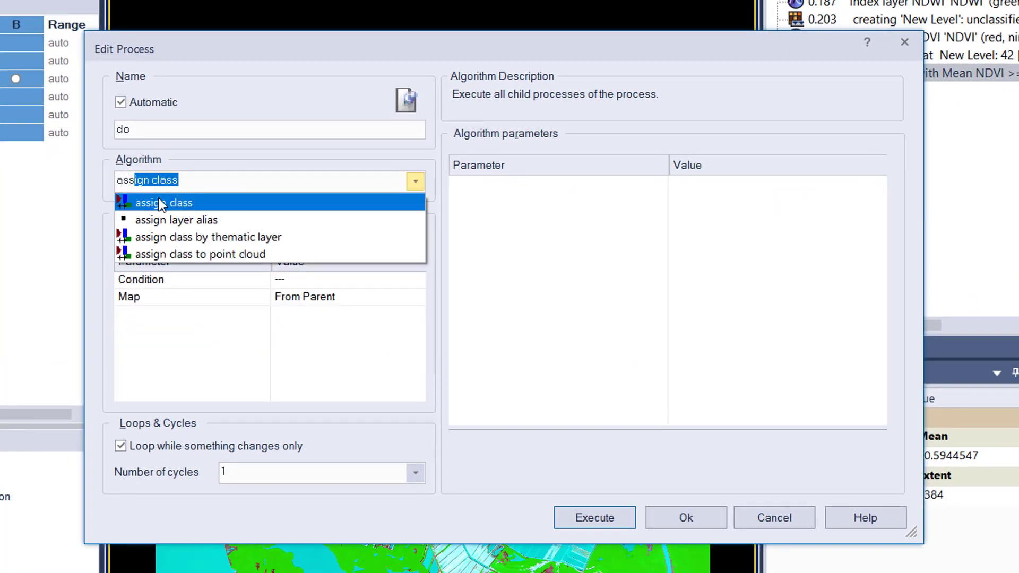
click(199, 202)
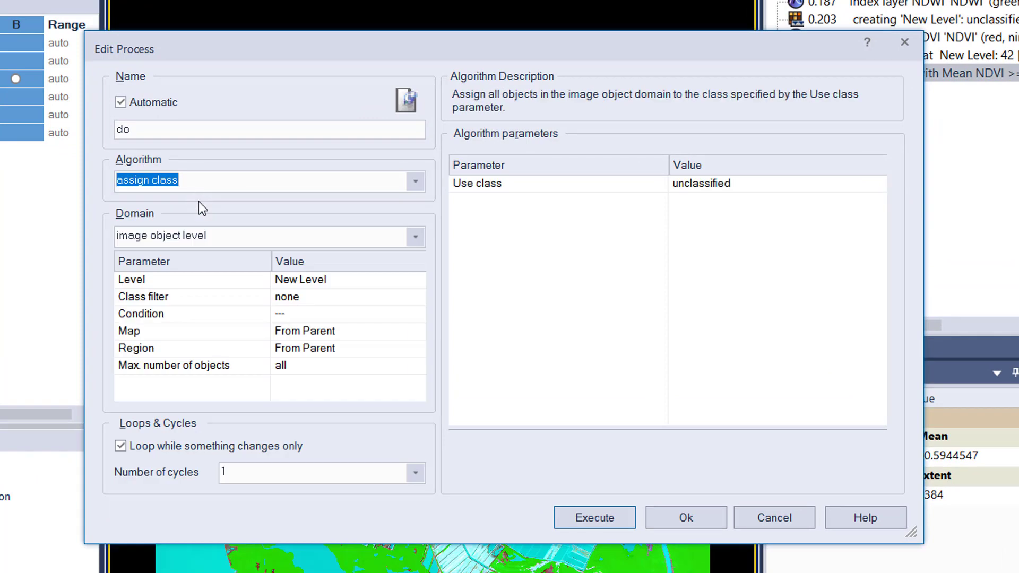
click(417, 300)
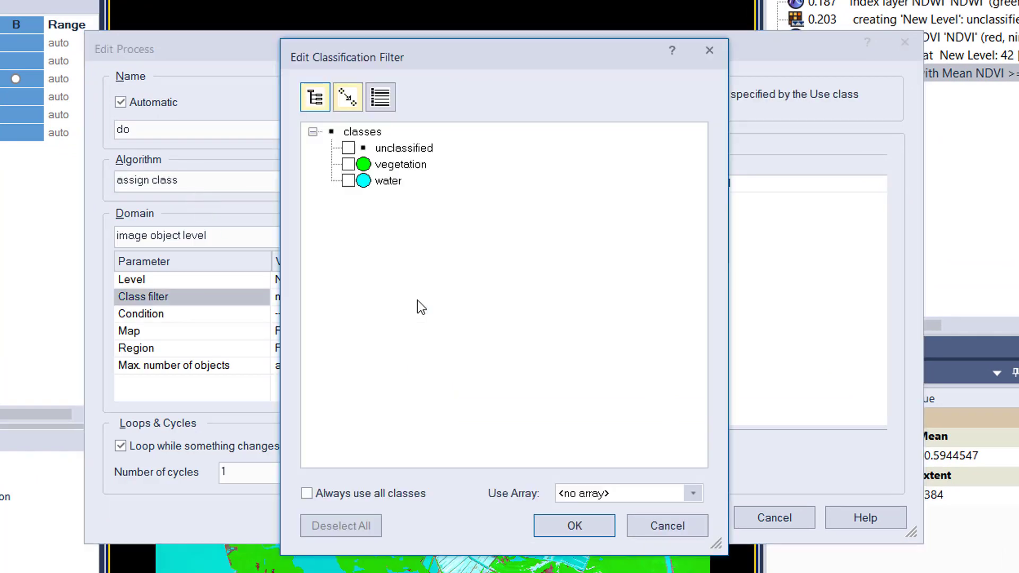
click(404, 148)
click(584, 525)
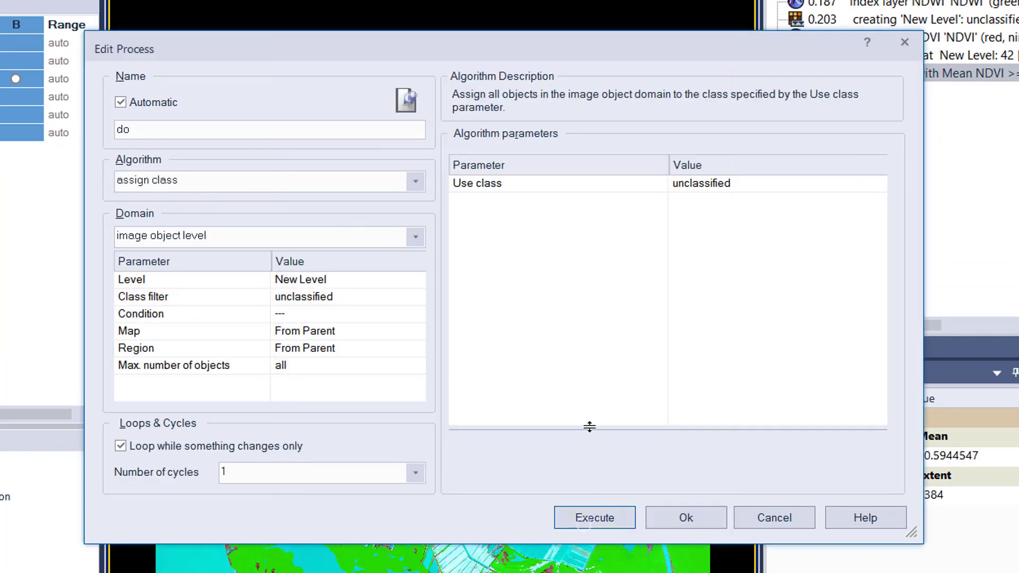
- Assign them to a new orange 'non-vegetation' class and execute the process
click(740, 184)
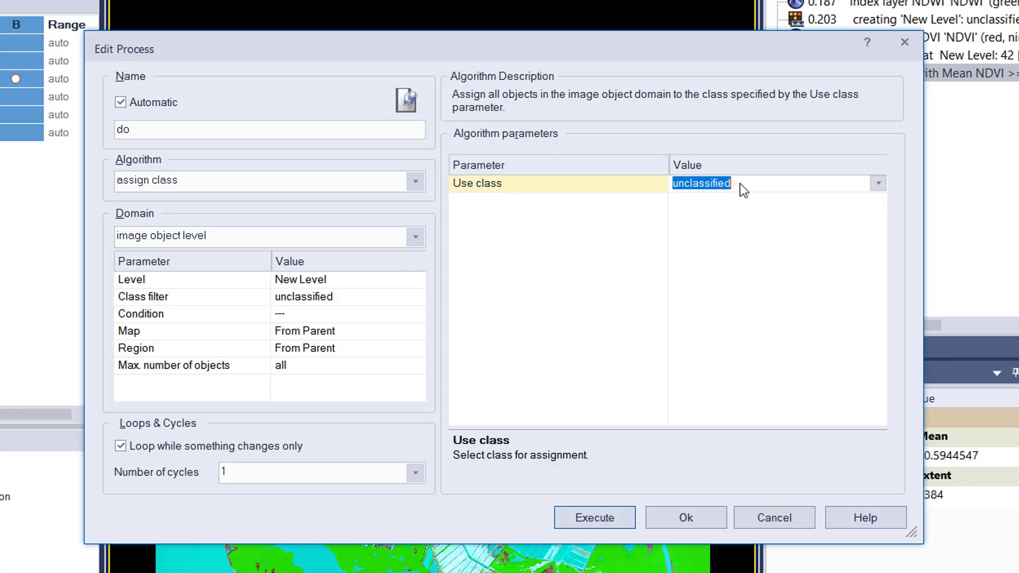
text(non-vegetation)
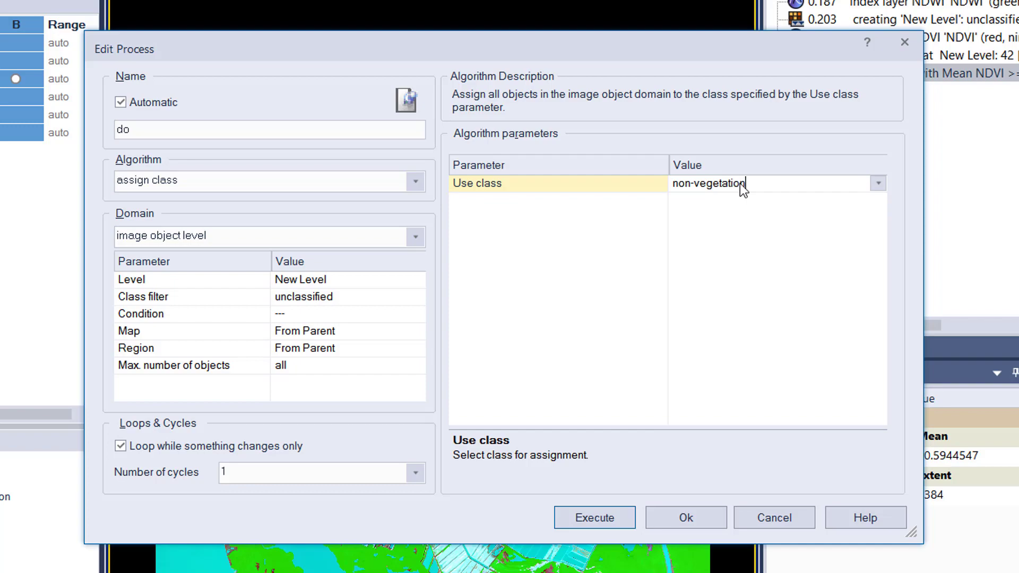
key(Return)
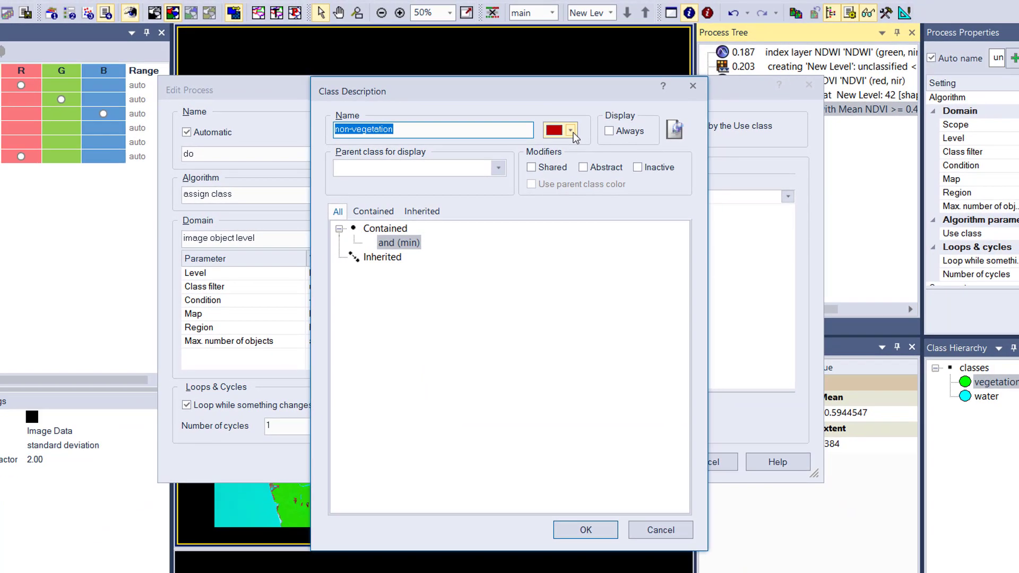
click(572, 131)
click(575, 212)
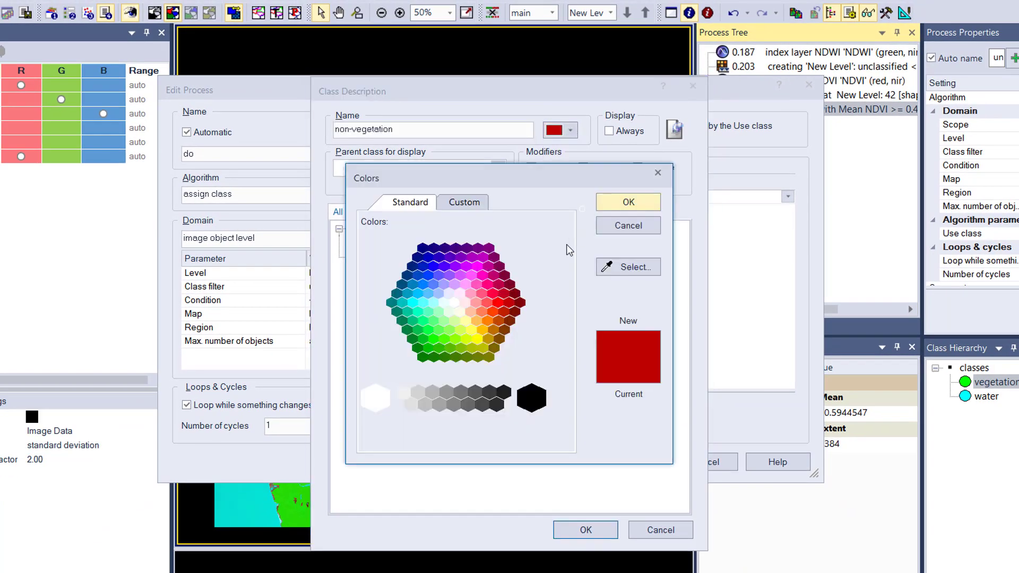
click(480, 331)
click(634, 204)
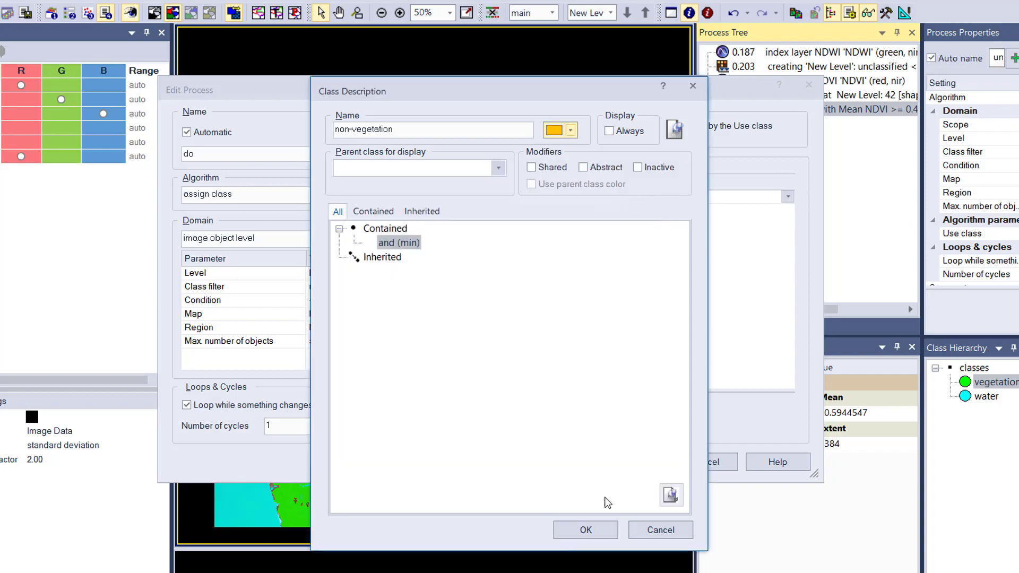
click(586, 529)
click(560, 462)
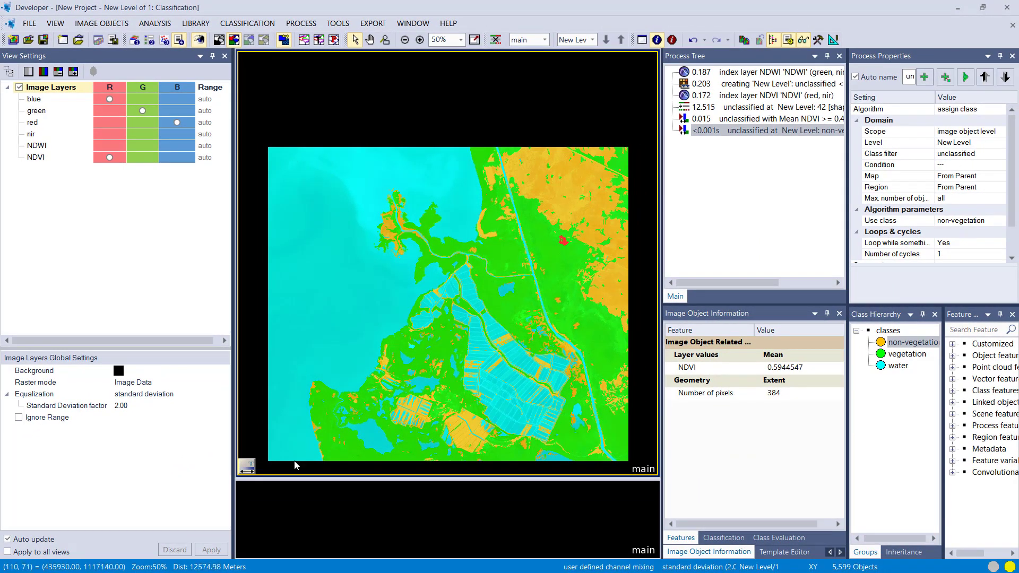
mouse_move(250, 469)
mouse_move(347, 467)
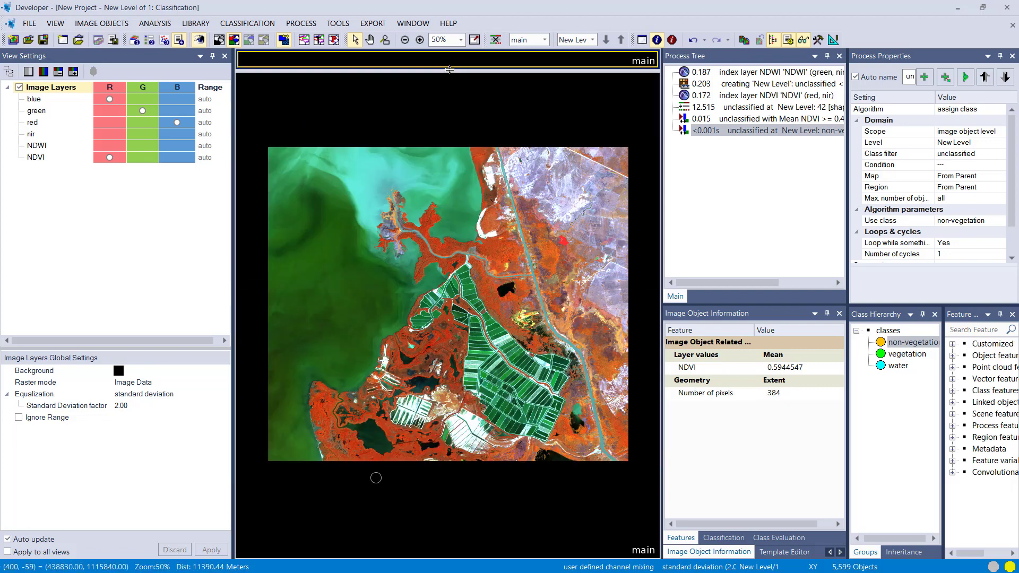